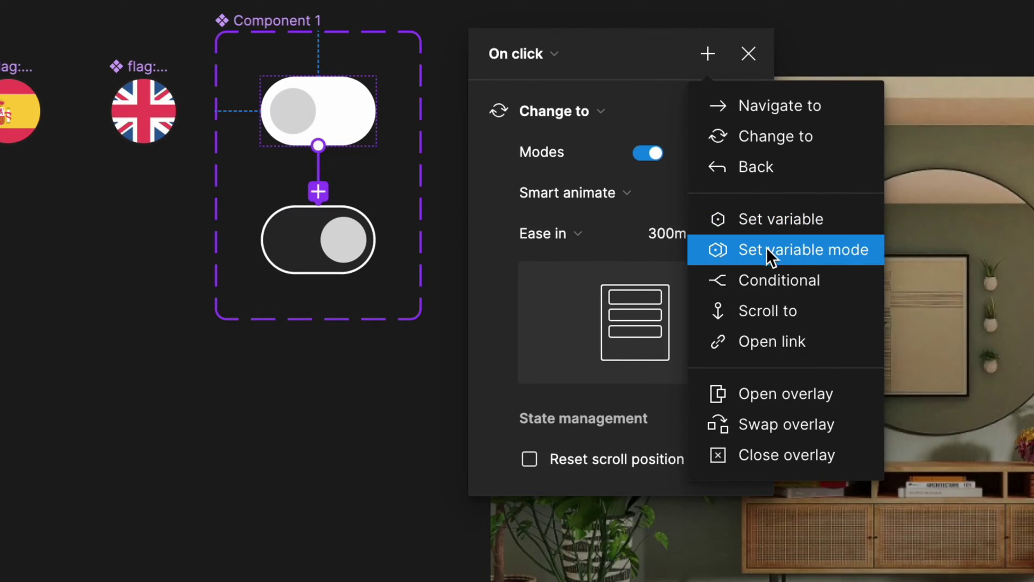
- Add a Set variable mode action to the switch's click, then preview the card in English
{"action": "left_click", "coordinate": [779, 248]}
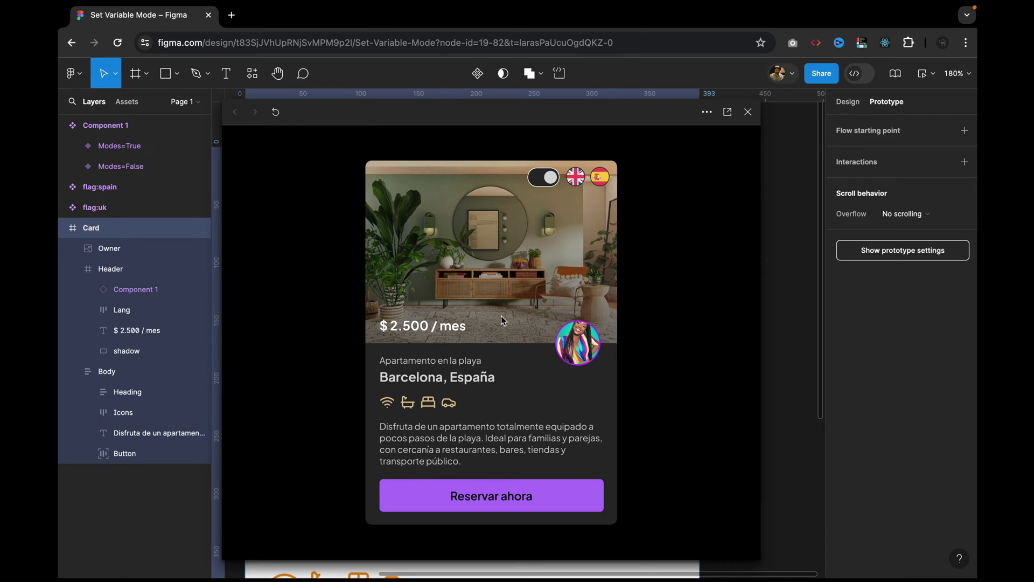
{"action": "left_click", "coordinate": [576, 181]}
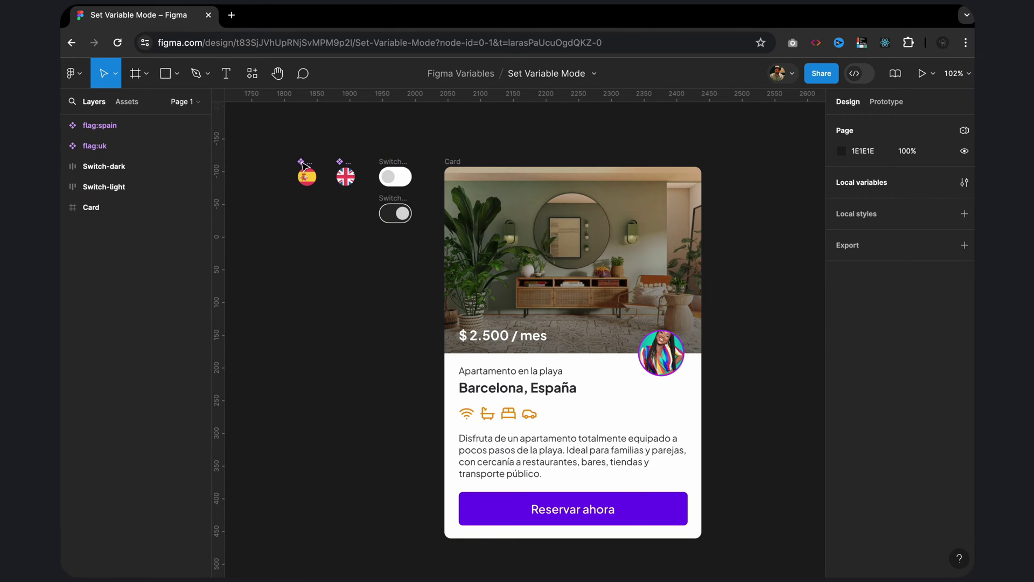
- Pan around the canvas and zoom to fit the flags, switches and whole Spanish card
{"action": "scroll", "coordinate": [301, 159], "scroll_direction": "up", "scroll_amount": 5}
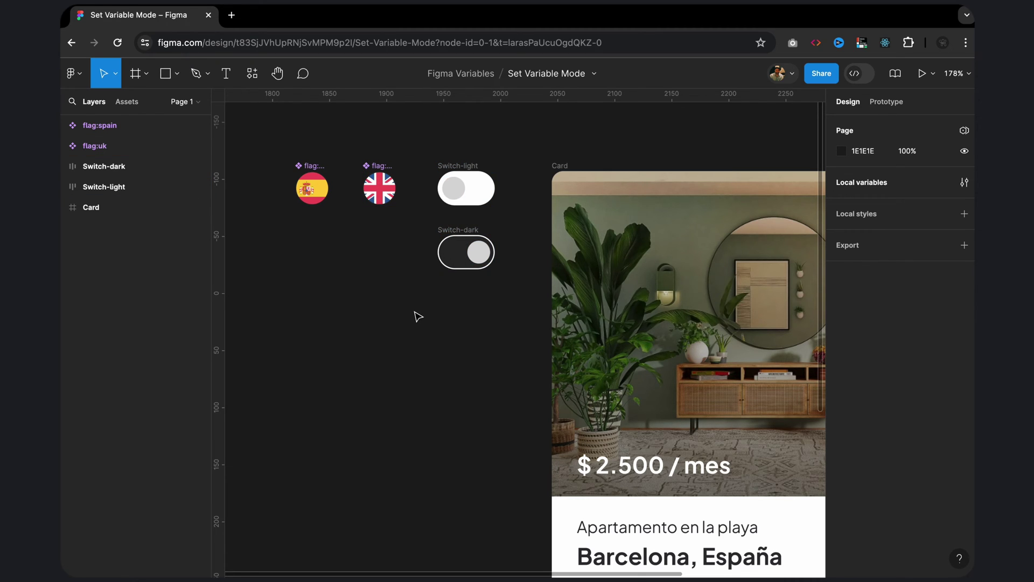
{"action": "scroll", "coordinate": [417, 316], "scroll_direction": "down", "scroll_amount": 5}
{"action": "scroll", "coordinate": [418, 316], "scroll_direction": "down", "scroll_amount": 3}
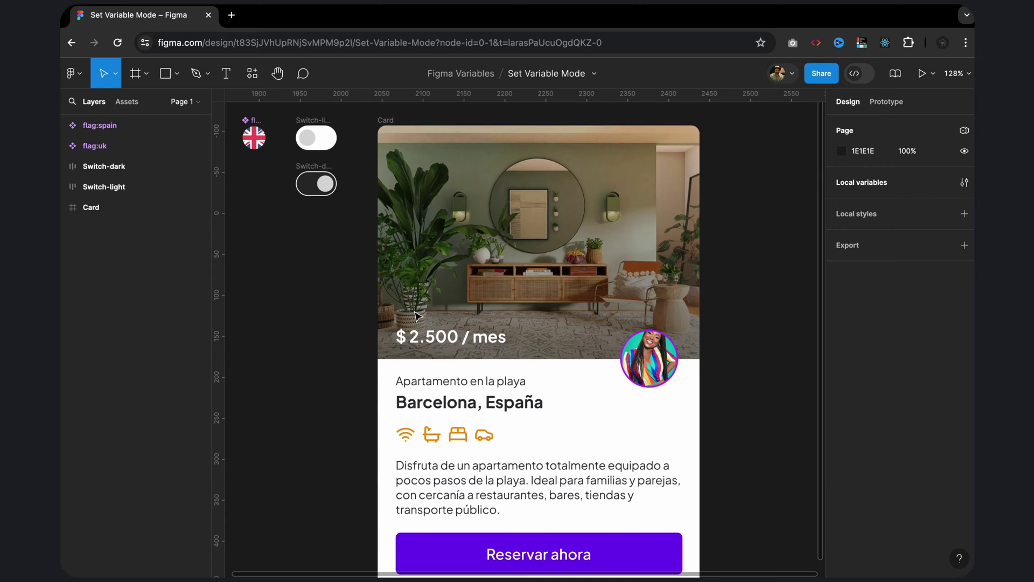
{"action": "scroll", "coordinate": [417, 316], "scroll_direction": "down", "scroll_amount": 1}
{"action": "scroll", "coordinate": [418, 316], "scroll_direction": "right", "scroll_amount": 1}
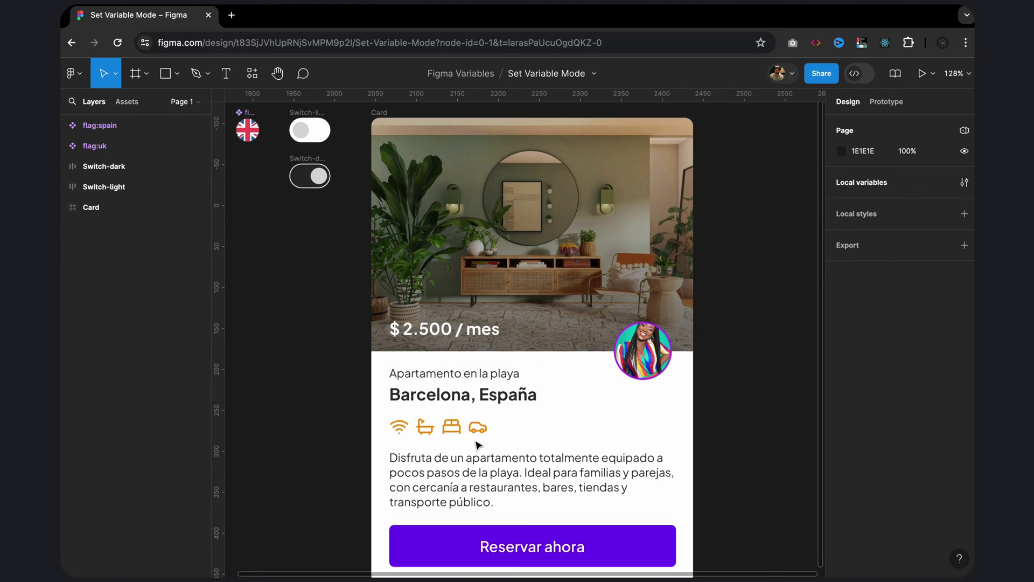
{"action": "scroll", "coordinate": [477, 445], "scroll_direction": "down", "scroll_amount": 3}
{"action": "scroll", "coordinate": [477, 444], "scroll_direction": "right", "scroll_amount": 1}
{"action": "scroll", "coordinate": [477, 444], "scroll_direction": "down", "scroll_amount": 2}
{"action": "scroll", "coordinate": [477, 444], "scroll_direction": "left", "scroll_amount": 1}
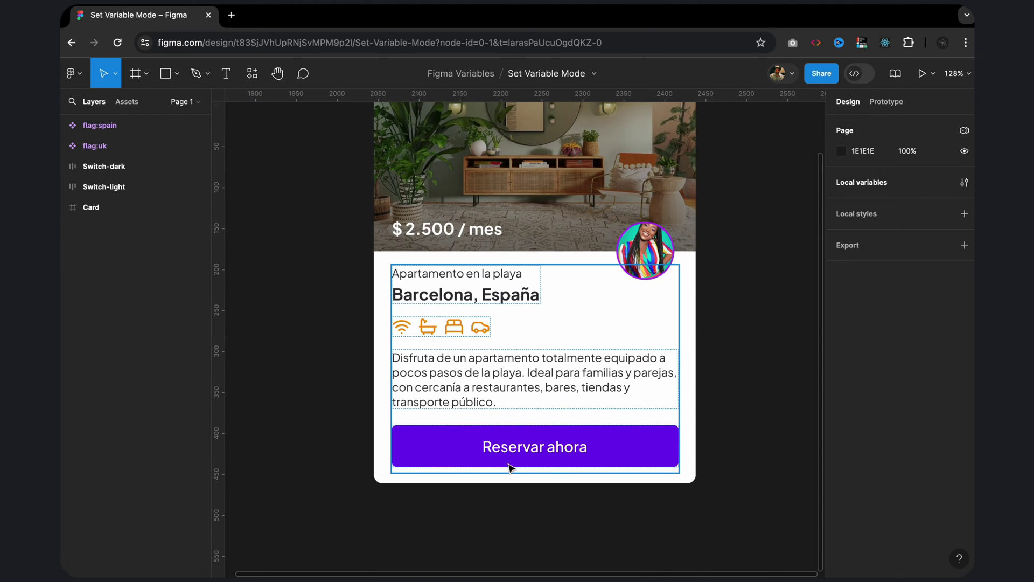
{"action": "key", "text": "shift+1"}
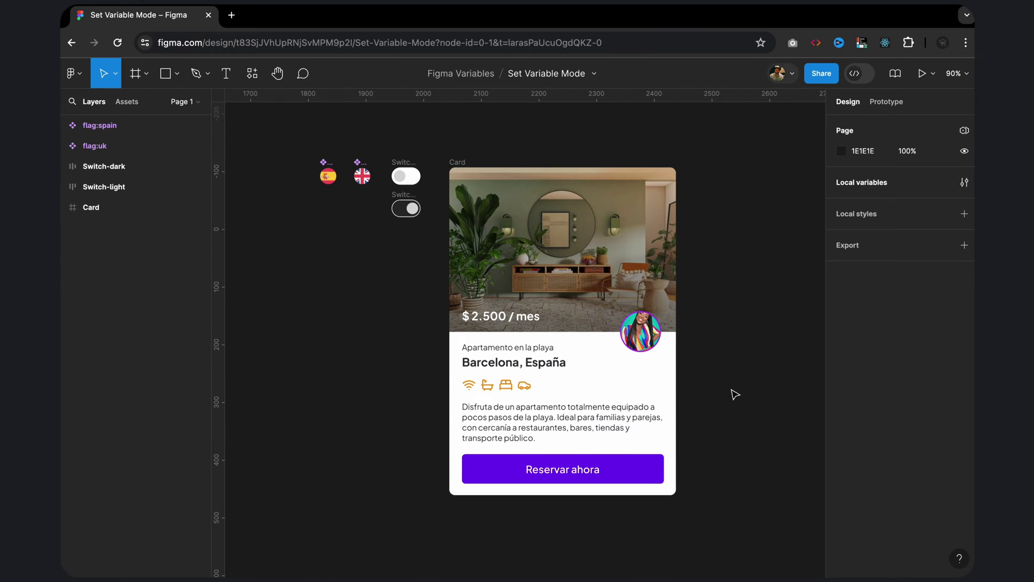
{"action": "left_click", "coordinate": [459, 164]}
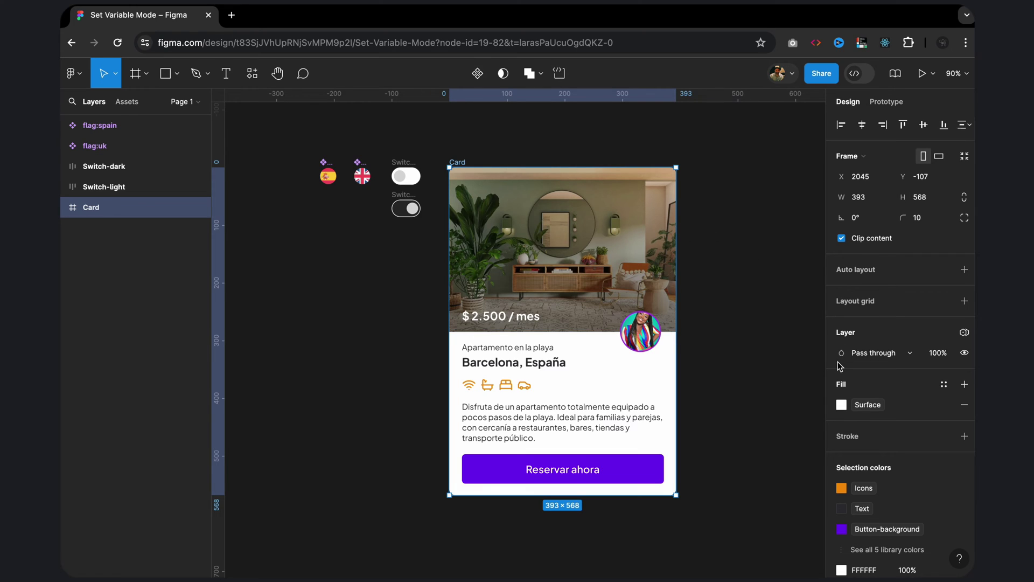
{"action": "left_click", "coordinate": [965, 333]}
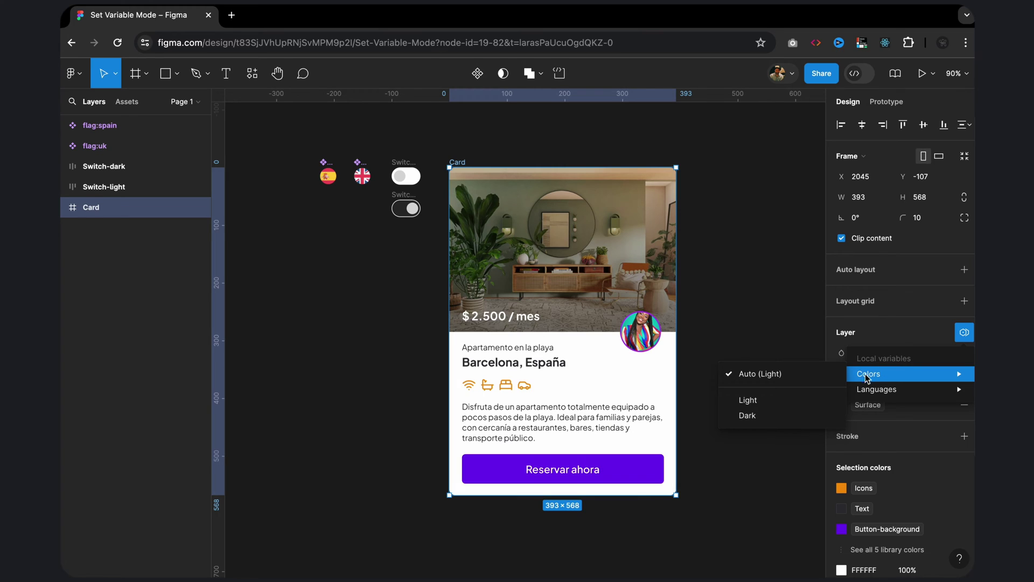
{"action": "mouse_move", "coordinate": [877, 373]}
{"action": "left_click", "coordinate": [749, 423]}
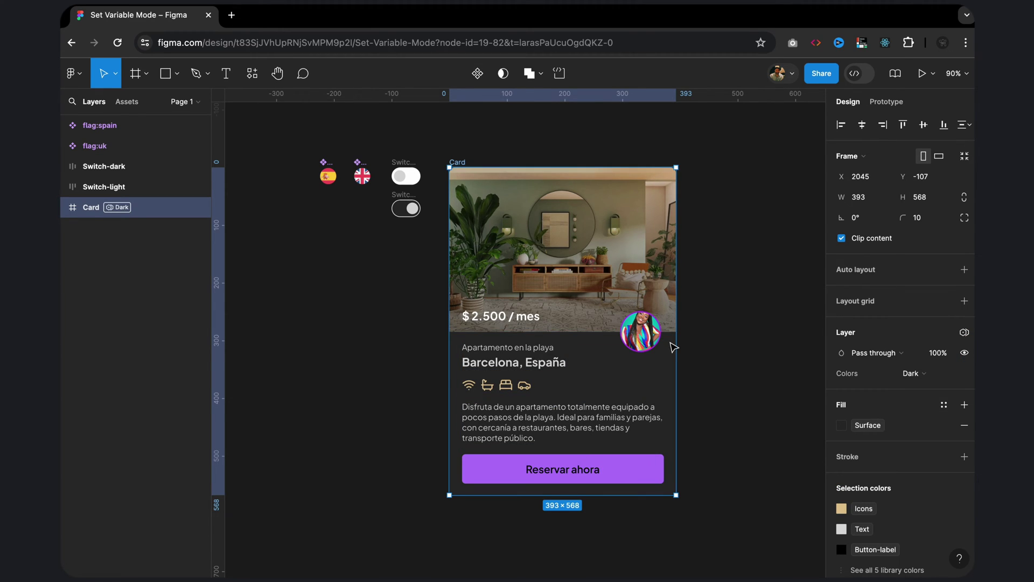
{"action": "left_click", "coordinate": [964, 333]}
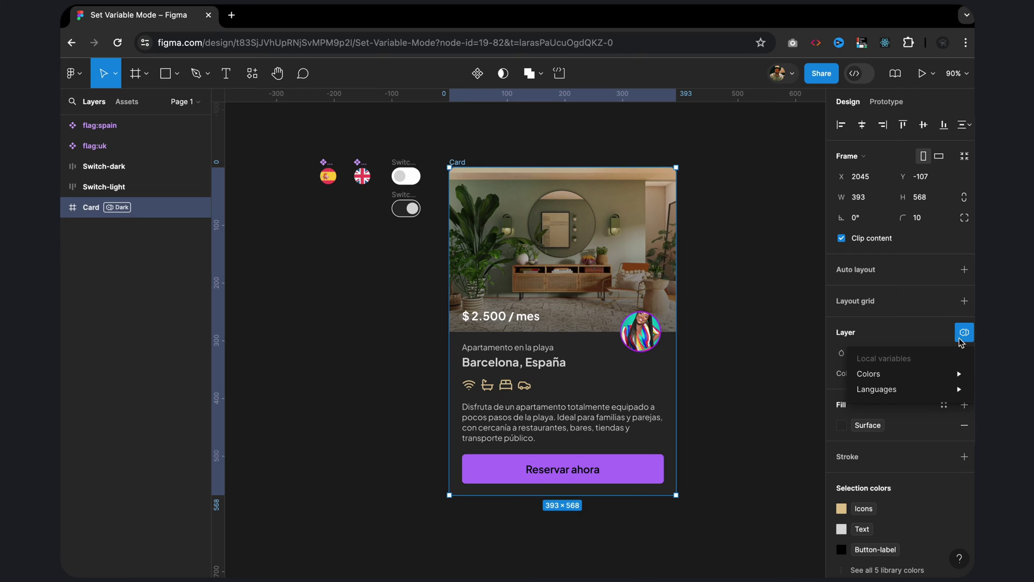
{"action": "mouse_move", "coordinate": [877, 388]}
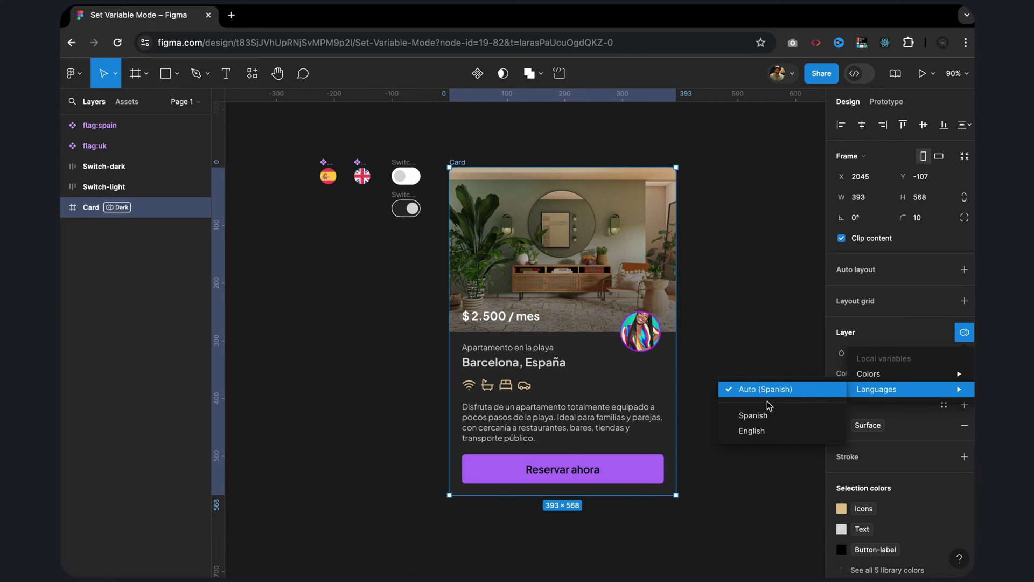
{"action": "left_click", "coordinate": [750, 434]}
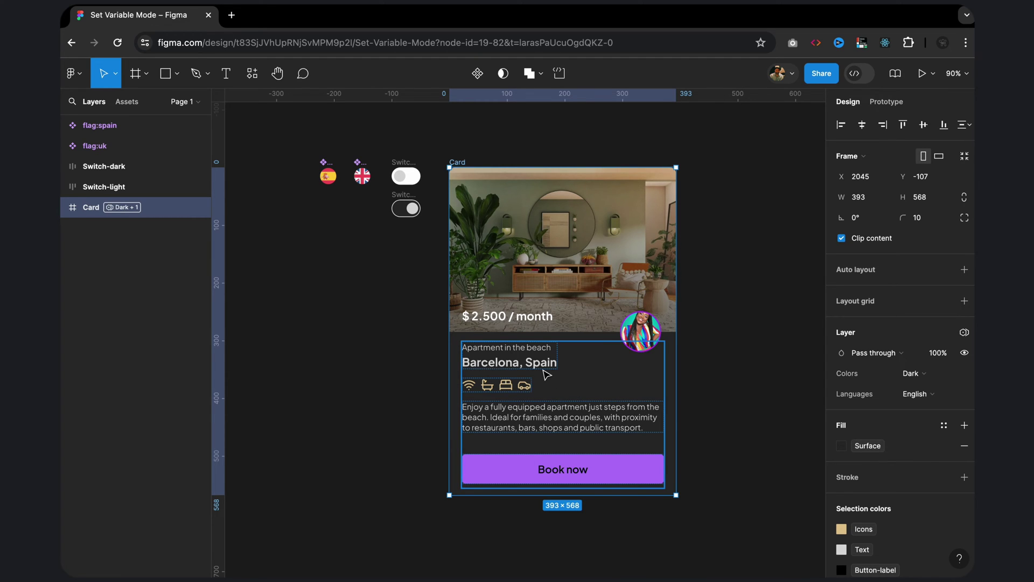
{"action": "scroll", "coordinate": [545, 376], "scroll_direction": "up", "scroll_amount": 5}
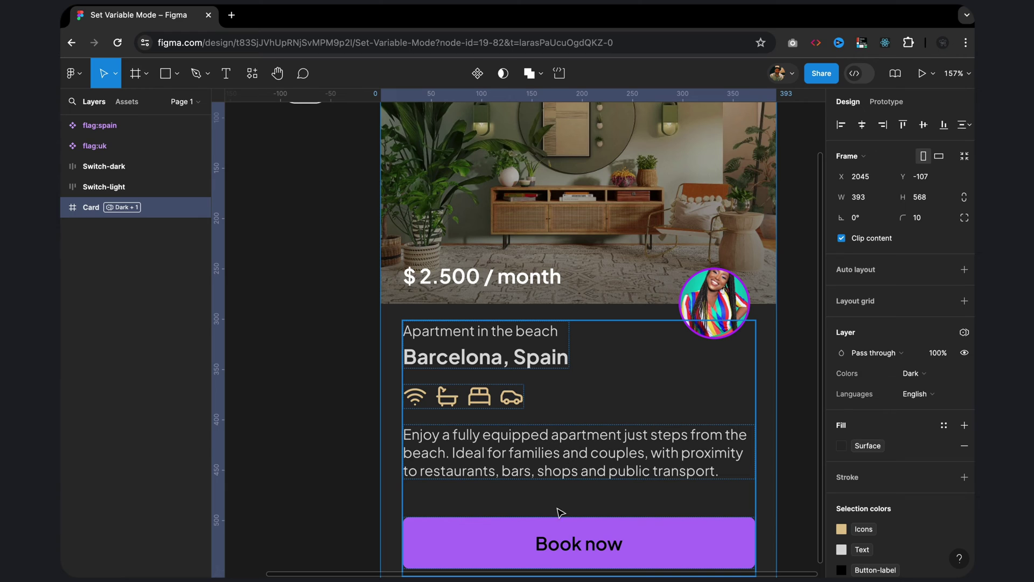
{"action": "scroll", "coordinate": [586, 444], "scroll_direction": "down", "scroll_amount": 3}
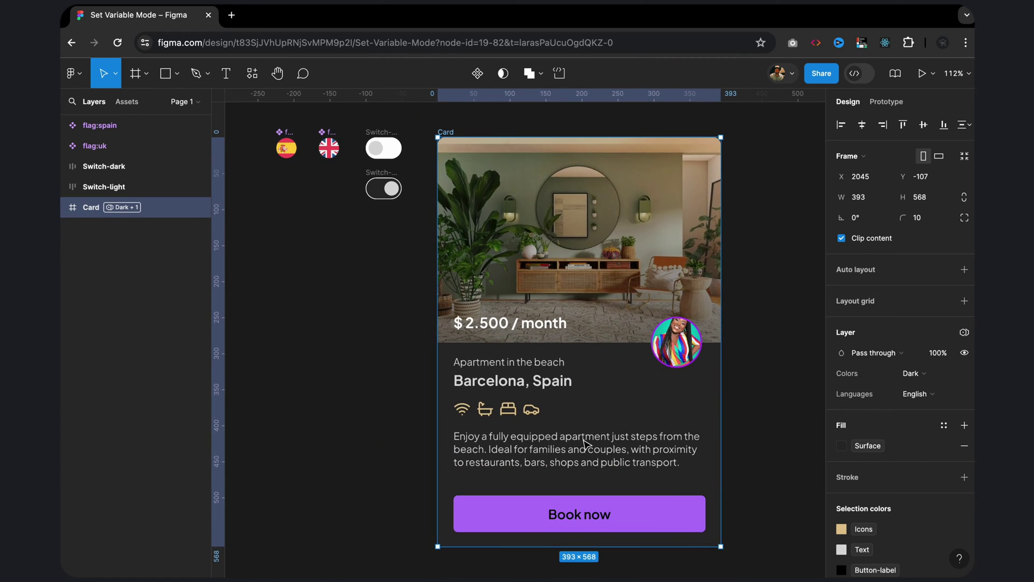
{"action": "left_click", "coordinate": [949, 395]}
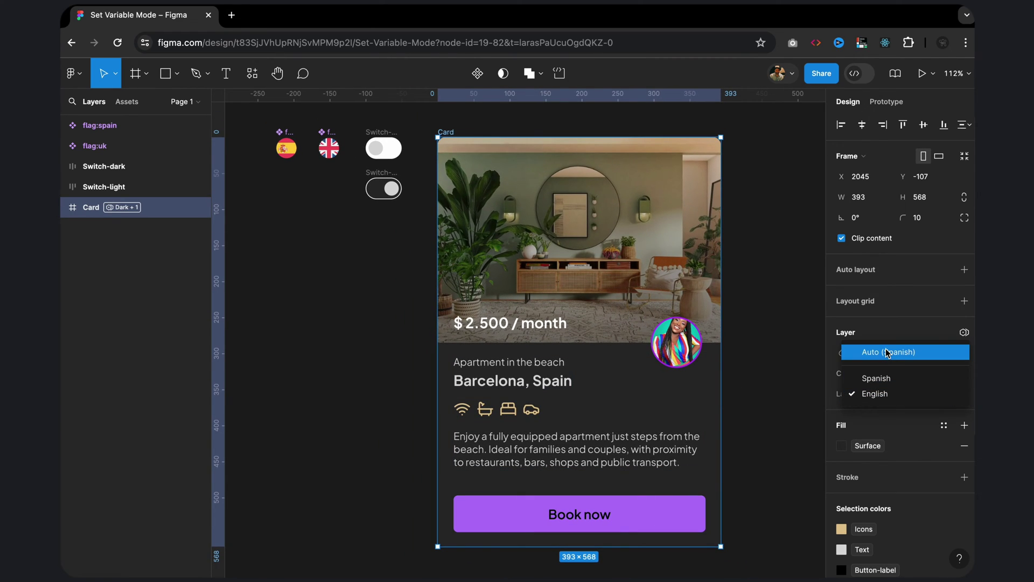
{"action": "left_click", "coordinate": [887, 352]}
{"action": "left_click", "coordinate": [940, 374]}
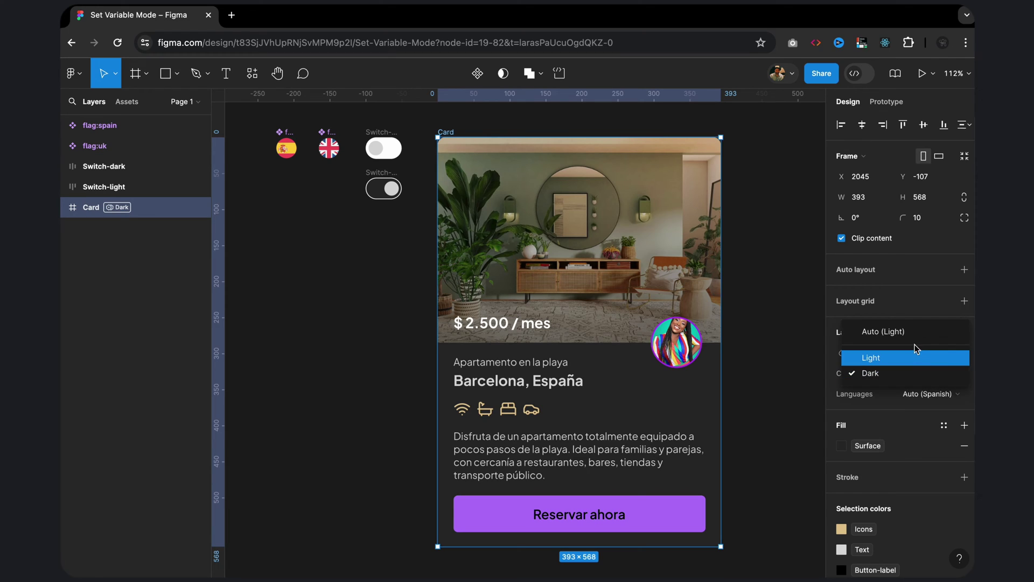
{"action": "left_click", "coordinate": [910, 337]}
{"action": "left_click", "coordinate": [803, 369]}
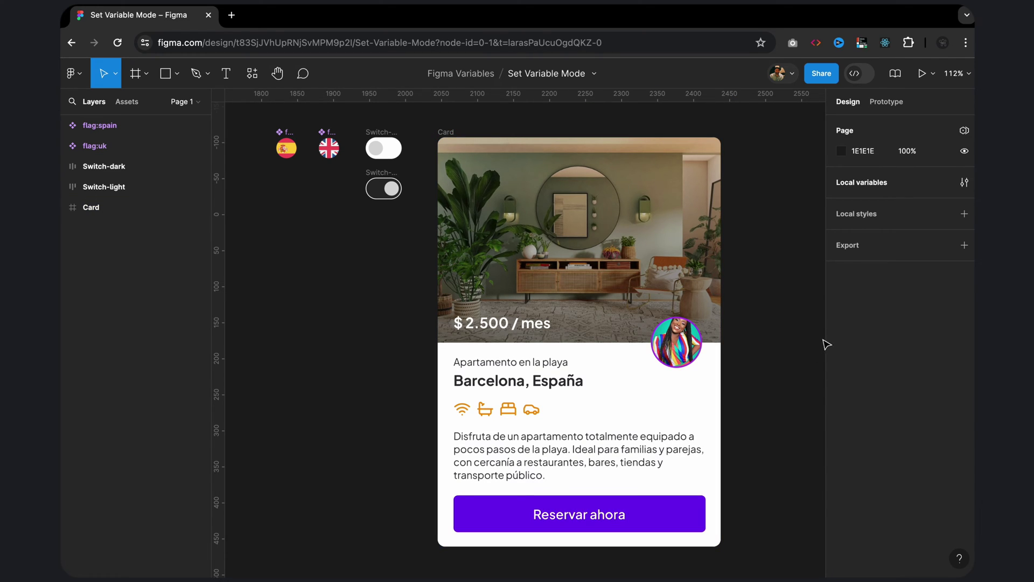
{"action": "left_click", "coordinate": [964, 184]}
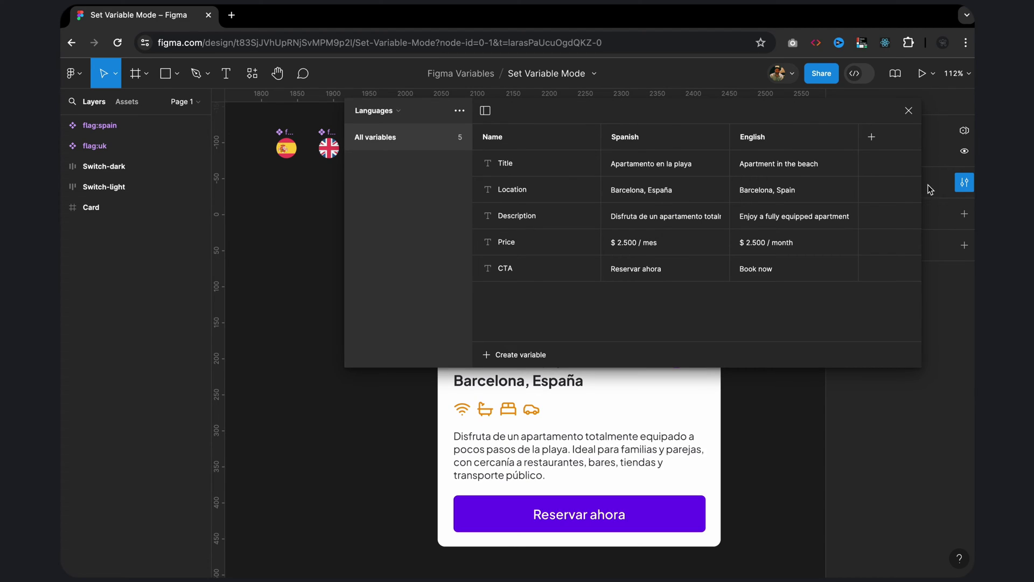
{"action": "left_click", "coordinate": [380, 112]}
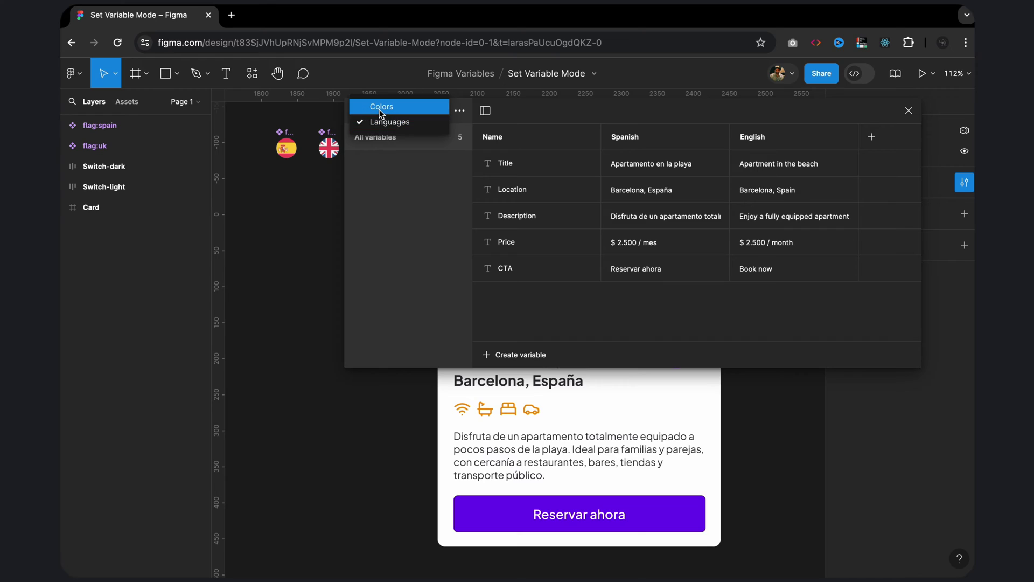
{"action": "left_click", "coordinate": [382, 123]}
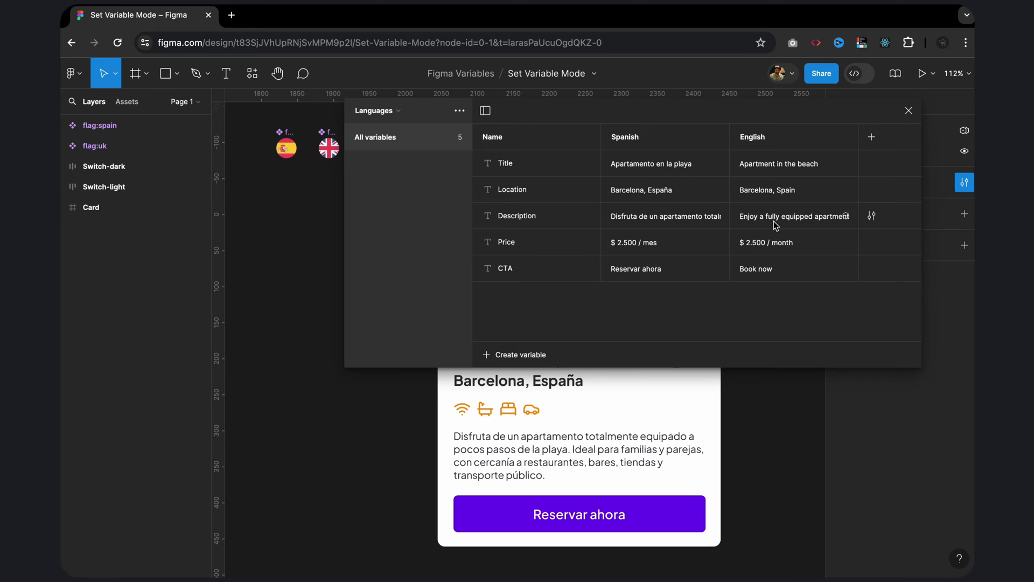
{"action": "left_click", "coordinate": [388, 110]}
{"action": "left_click", "coordinate": [384, 103]}
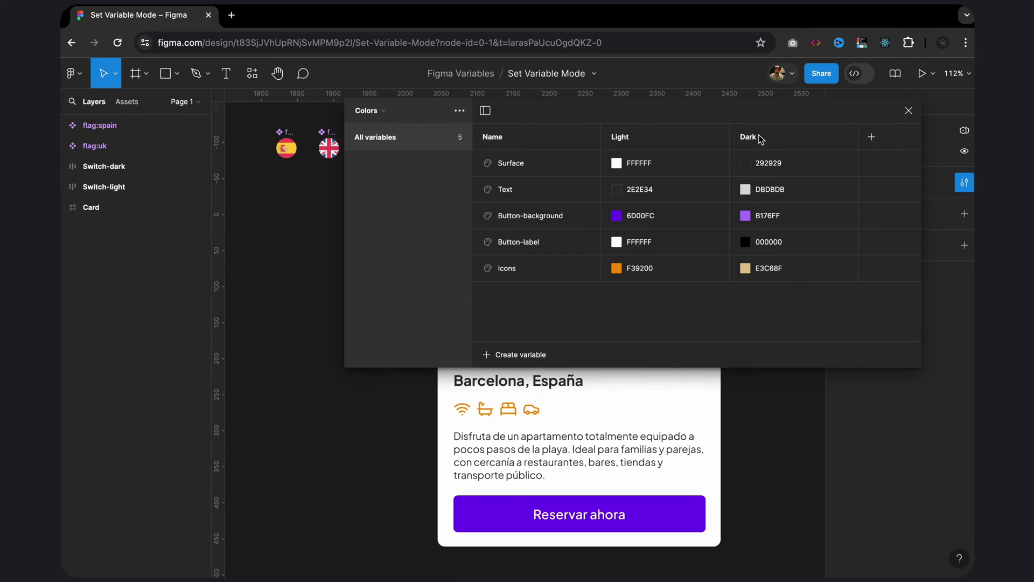
{"action": "left_click", "coordinate": [908, 111]}
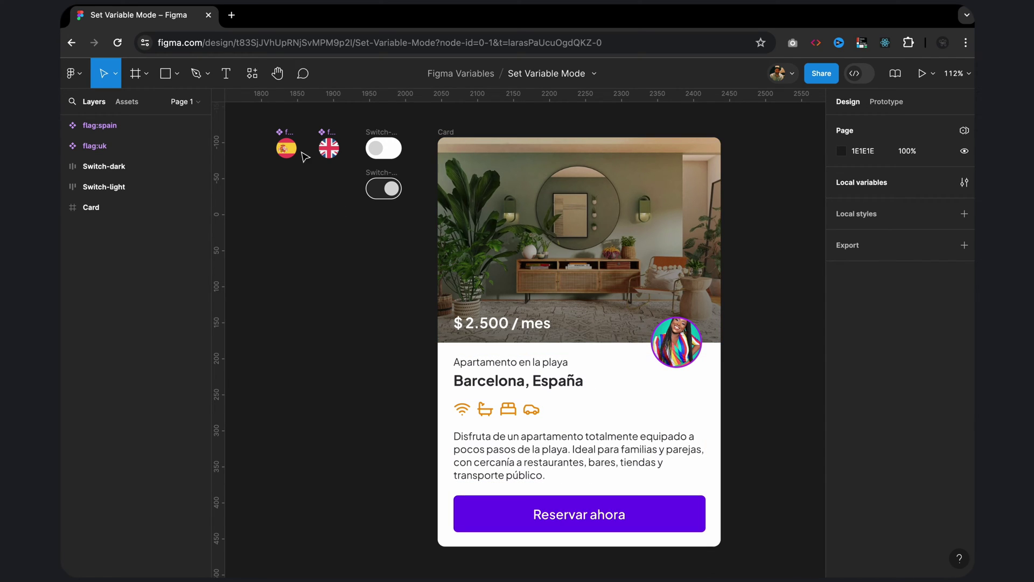
- Give the Spain flag an On click action that sets the Languages mode to Spanish
{"action": "left_click", "coordinate": [292, 136]}
{"action": "scroll", "coordinate": [291, 136], "scroll_direction": "up", "scroll_amount": 2}
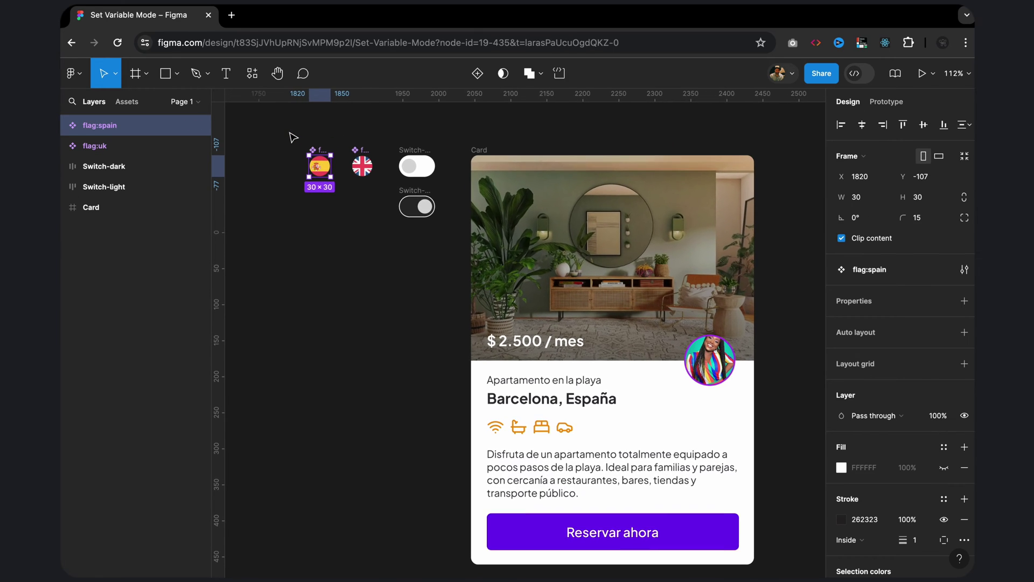
{"action": "scroll", "coordinate": [291, 137], "scroll_direction": "up", "scroll_amount": 2}
{"action": "scroll", "coordinate": [292, 137], "scroll_direction": "up", "scroll_amount": 2}
{"action": "scroll", "coordinate": [293, 138], "scroll_direction": "up", "scroll_amount": 2}
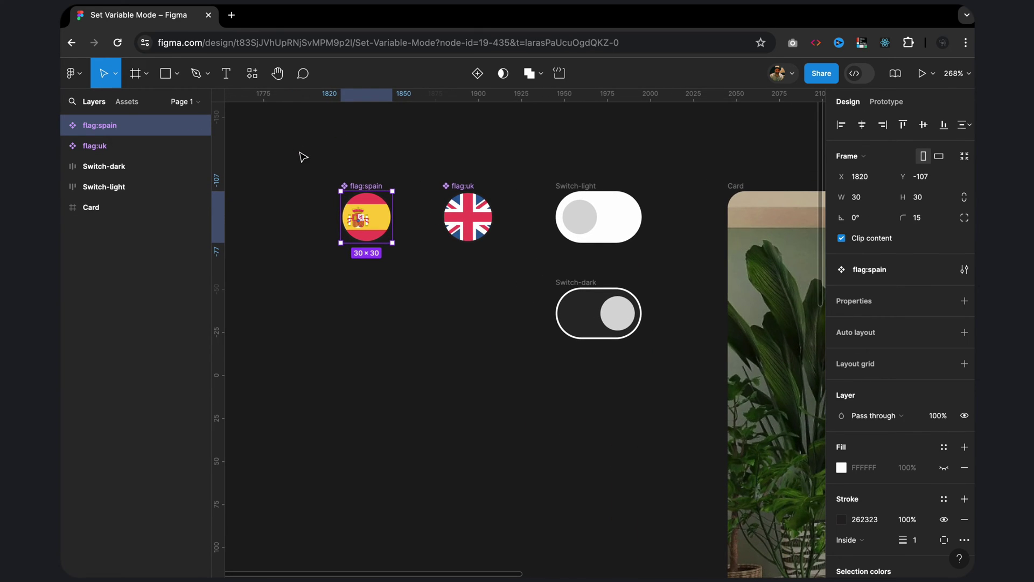
{"action": "left_click", "coordinate": [895, 103]}
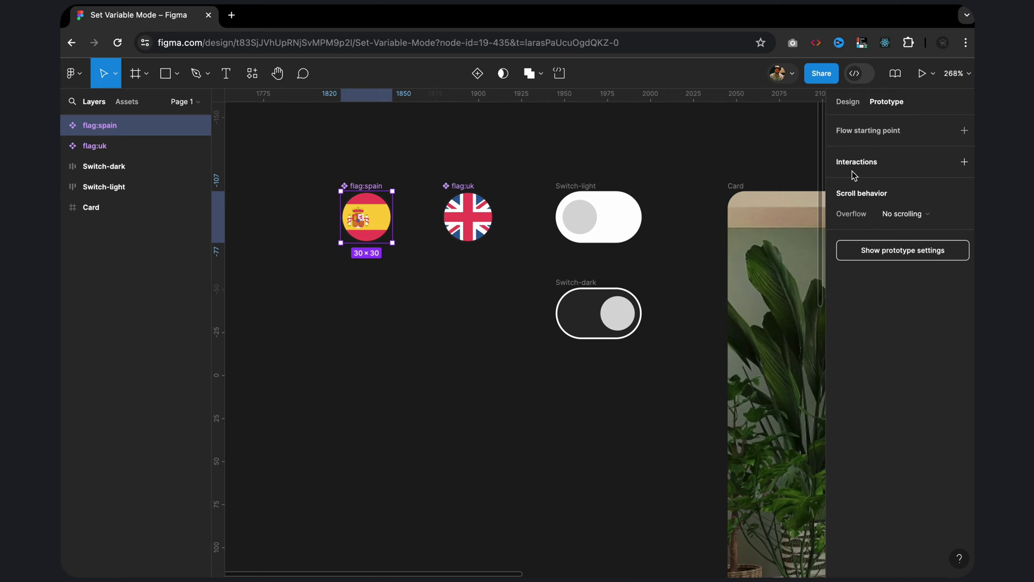
{"action": "left_click", "coordinate": [964, 162]}
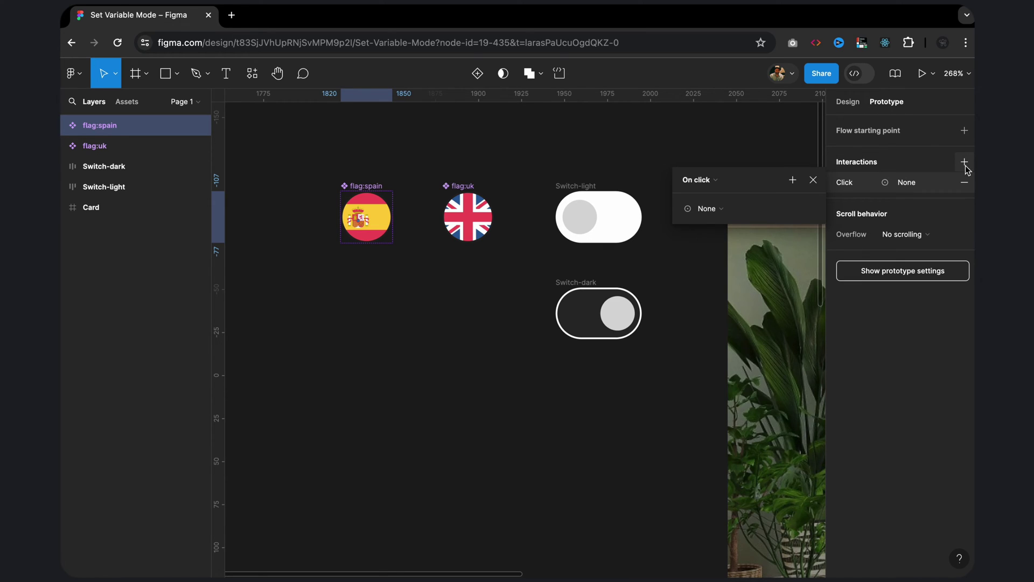
{"action": "left_click", "coordinate": [791, 182]}
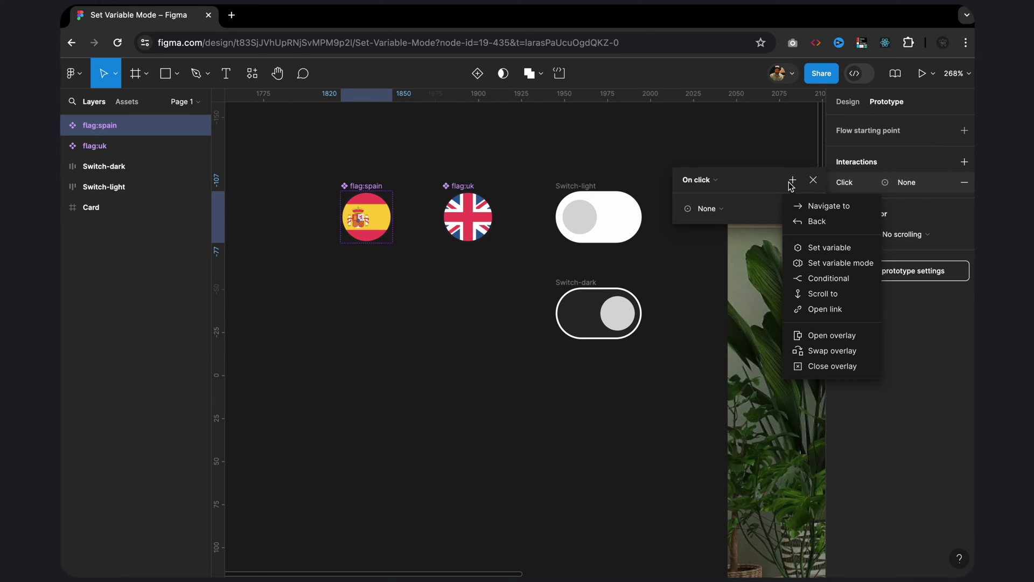
{"action": "left_click", "coordinate": [823, 264]}
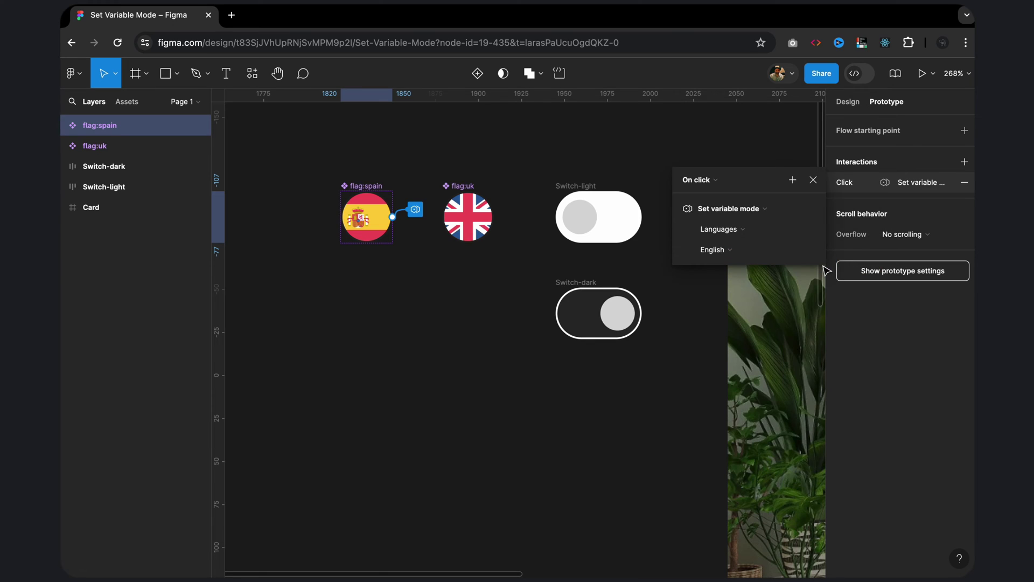
{"action": "mouse_move", "coordinate": [713, 249]}
{"action": "left_click", "coordinate": [721, 251]}
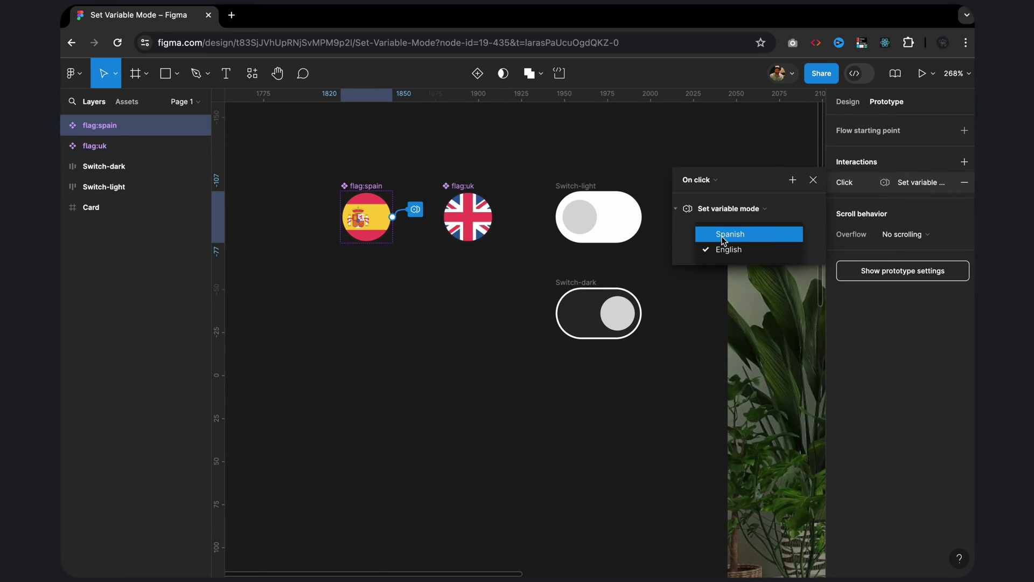
{"action": "left_click", "coordinate": [724, 235]}
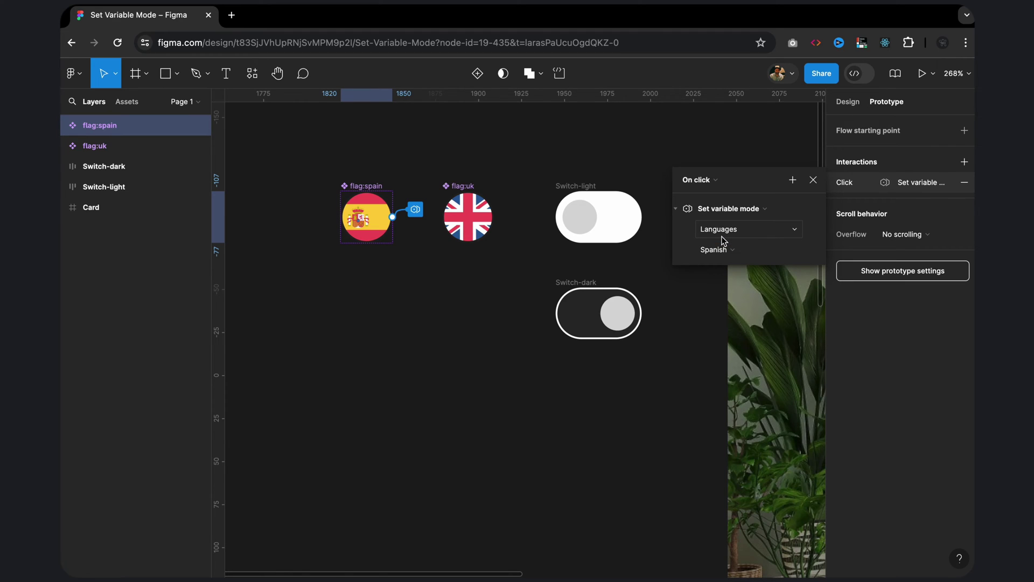
{"action": "left_click", "coordinate": [812, 182]}
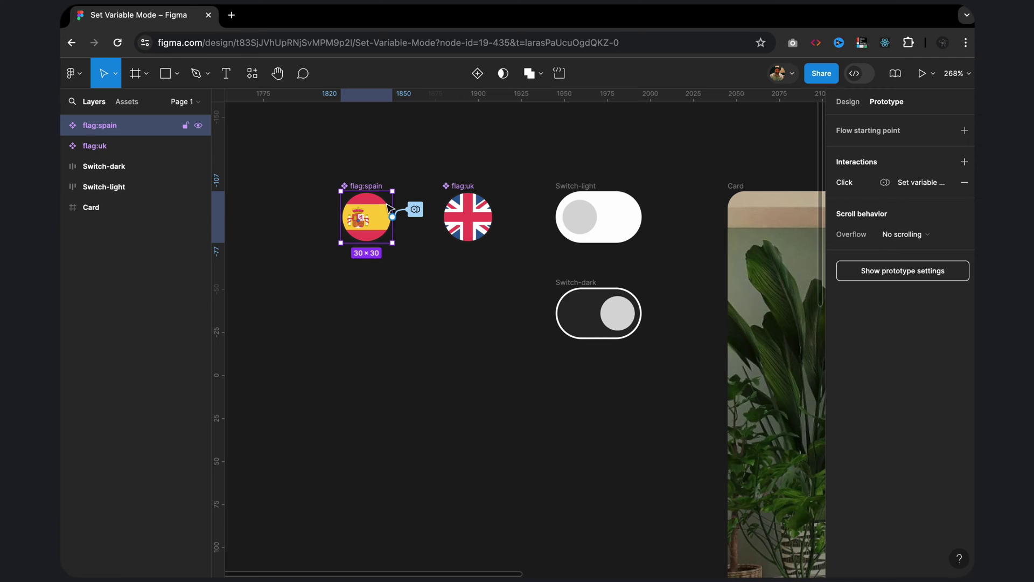
- Give the UK flag an On click action that sets the Languages mode to English
{"action": "left_click", "coordinate": [460, 187]}
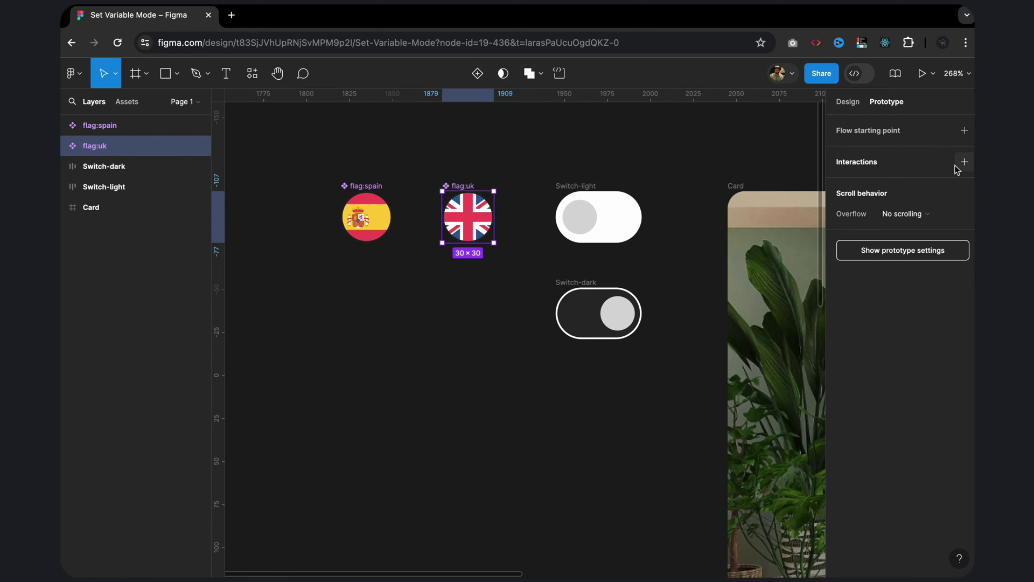
{"action": "left_click", "coordinate": [963, 162]}
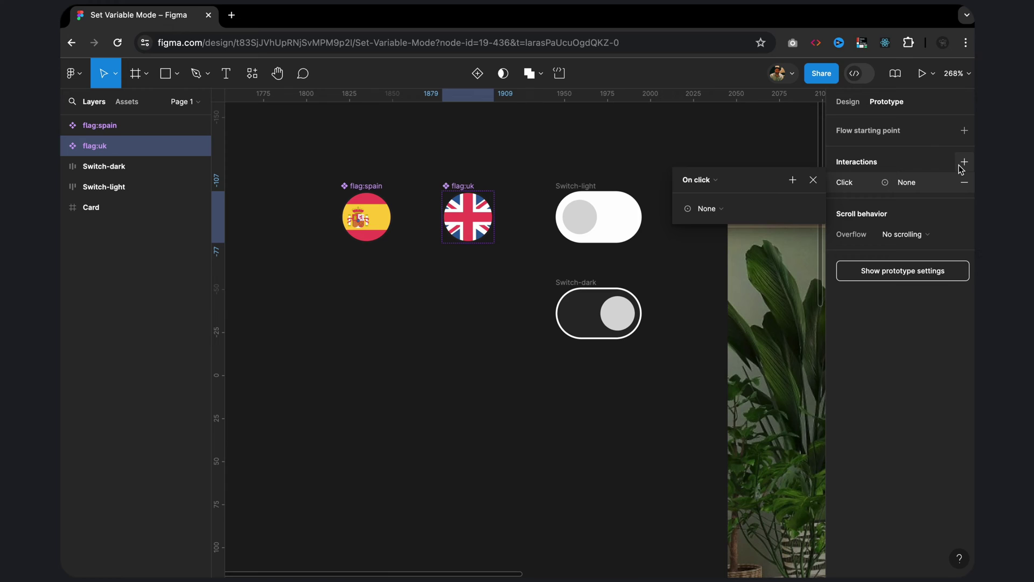
{"action": "left_click", "coordinate": [793, 183]}
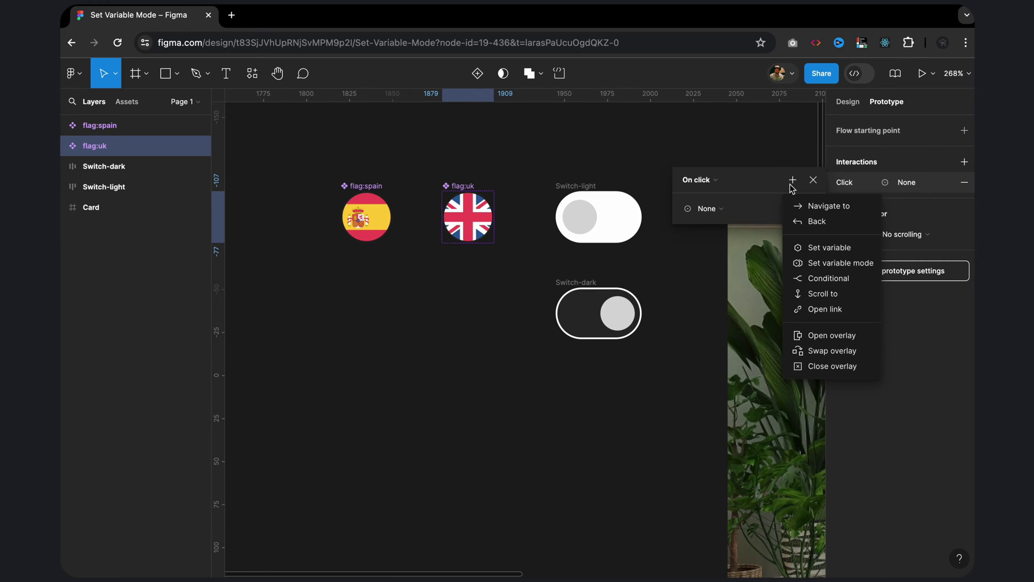
{"action": "left_click", "coordinate": [818, 264]}
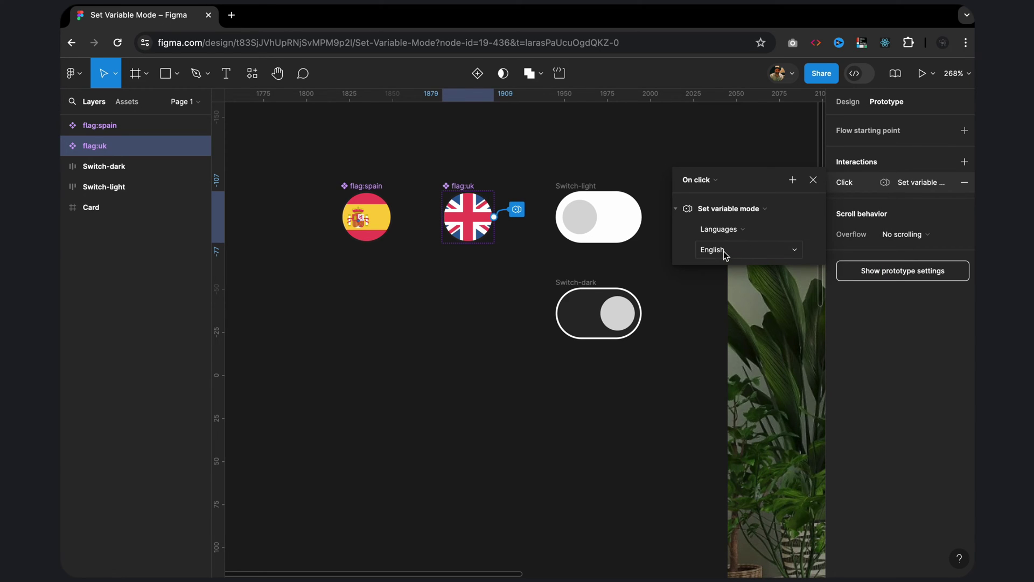
{"action": "left_click", "coordinate": [814, 180]}
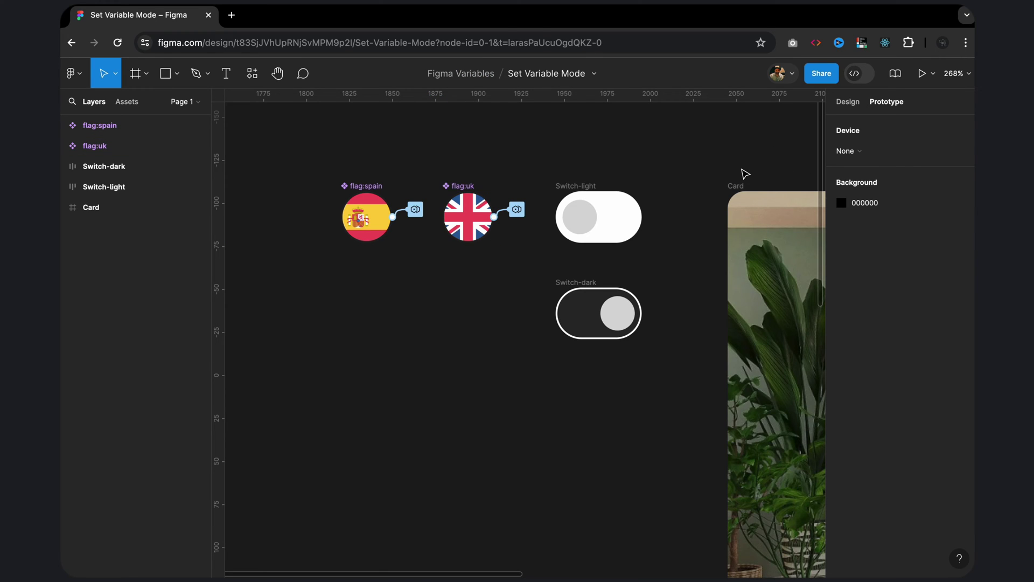
- Place a Spain flag instance from local assets in the card's top-right corner
{"action": "scroll", "coordinate": [737, 172], "scroll_direction": "right", "scroll_amount": 1}
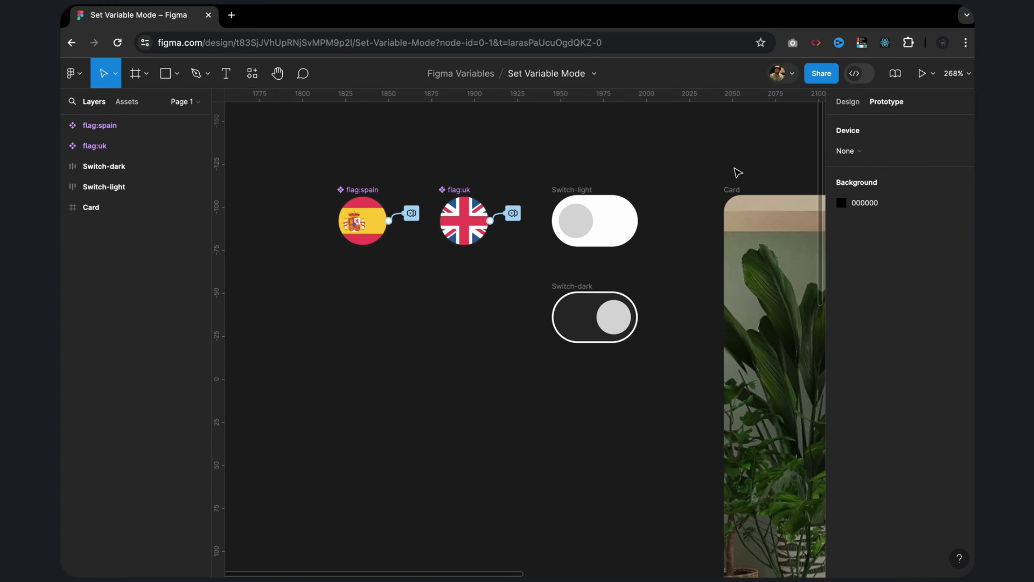
{"action": "scroll", "coordinate": [737, 172], "scroll_direction": "right", "scroll_amount": 1}
{"action": "scroll", "coordinate": [738, 172], "scroll_direction": "right", "scroll_amount": 1}
{"action": "scroll", "coordinate": [738, 173], "scroll_direction": "down", "scroll_amount": 2}
{"action": "scroll", "coordinate": [738, 173], "scroll_direction": "down", "scroll_amount": 2}
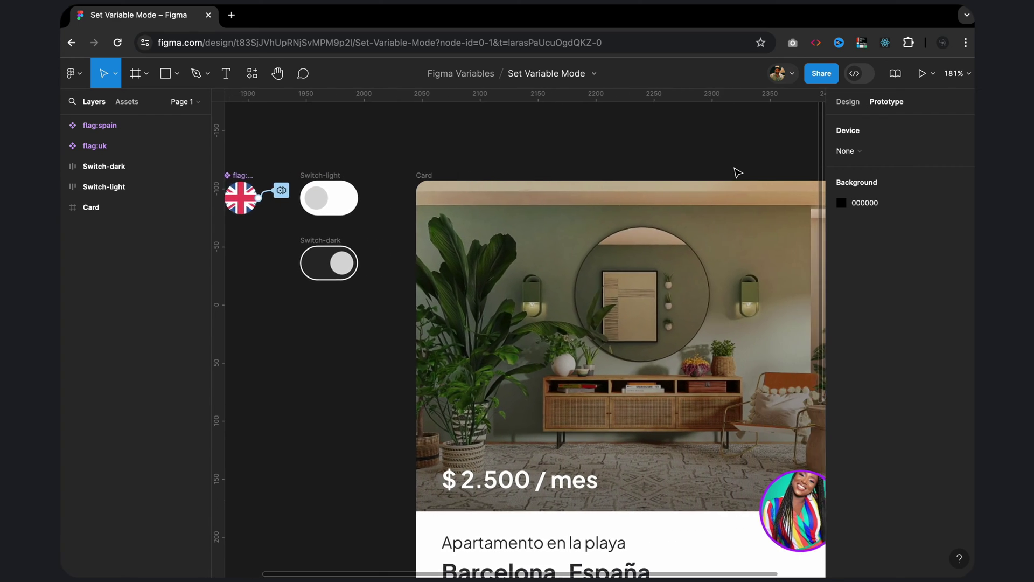
{"action": "scroll", "coordinate": [737, 172], "scroll_direction": "down", "scroll_amount": 2}
{"action": "scroll", "coordinate": [737, 172], "scroll_direction": "right", "scroll_amount": 2}
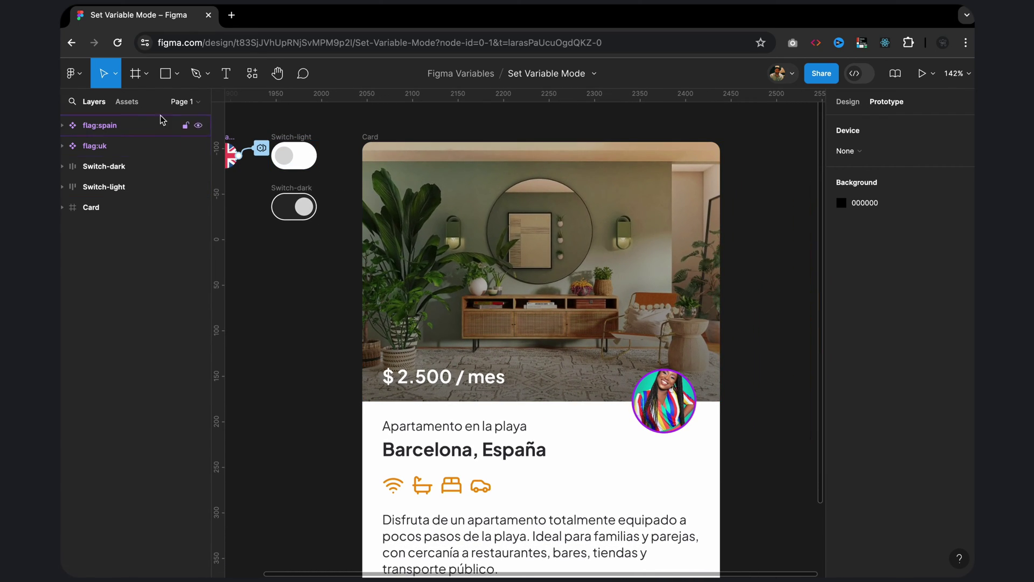
{"action": "left_click", "coordinate": [130, 102]}
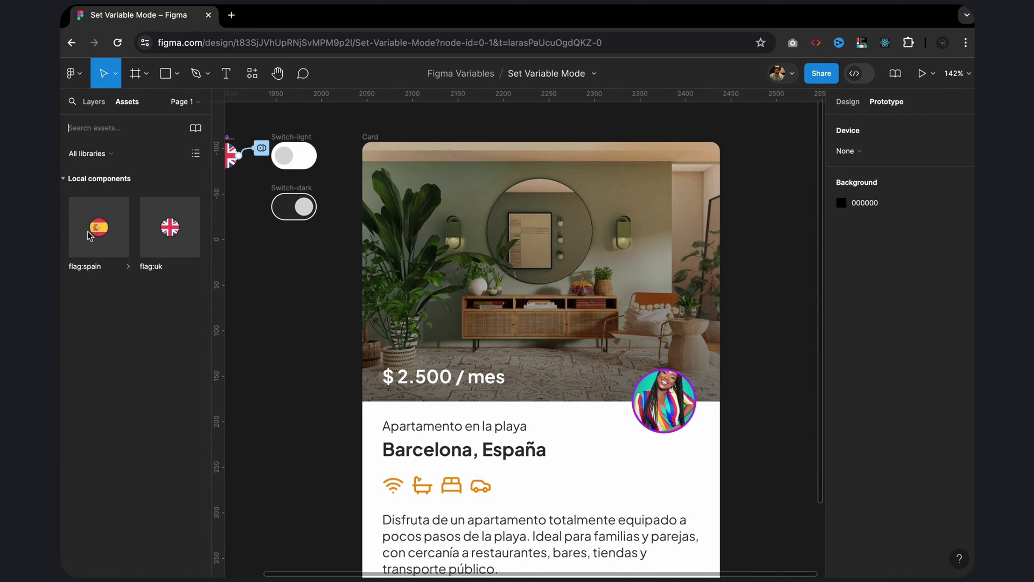
{"action": "left_click_drag", "start_coordinate": [102, 230], "coordinate": [703, 168]}
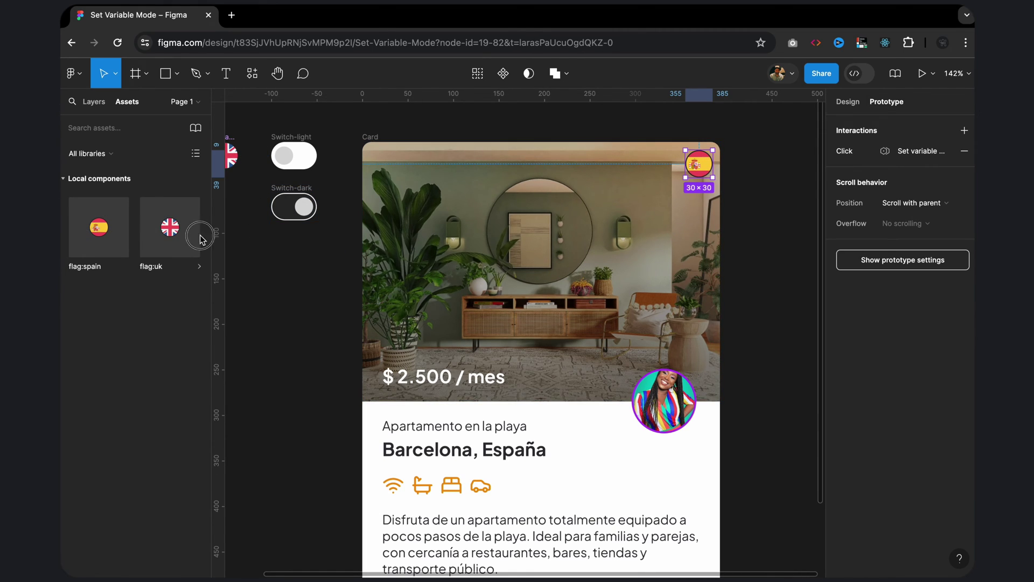
- Add a UK flag beside the Spain flag, align them, and select both
{"action": "mouse_move", "coordinate": [189, 229]}
{"action": "left_mouse_down"}
{"action": "mouse_move", "coordinate": [634, 203]}
{"action": "mouse_move", "coordinate": [654, 168]}
{"action": "left_mouse_up"}
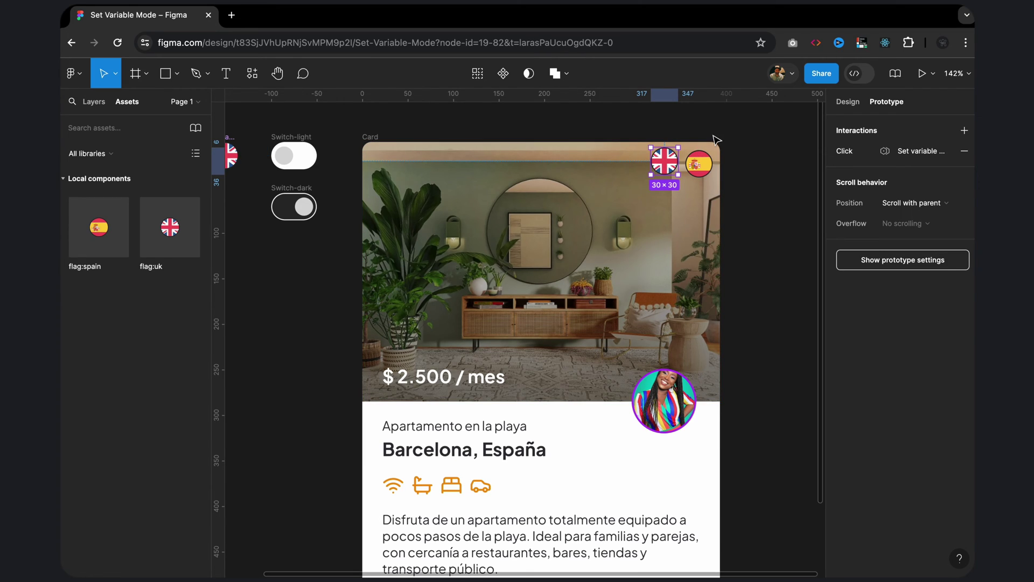
{"action": "left_click", "coordinate": [840, 103]}
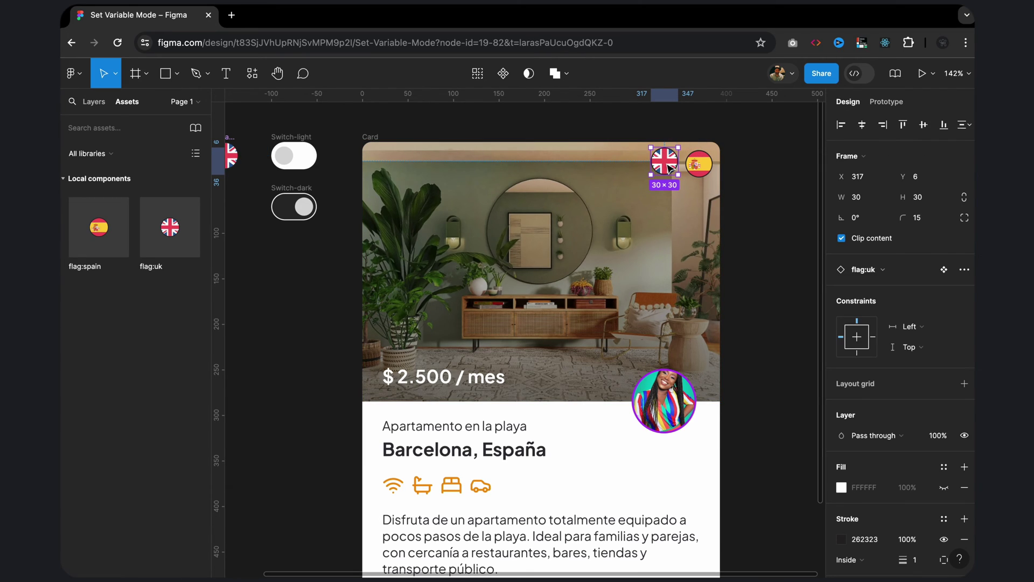
{"action": "left_click_drag", "start_coordinate": [670, 169], "coordinate": [671, 171]}
{"action": "scroll", "coordinate": [671, 171], "scroll_direction": "up", "scroll_amount": 2}
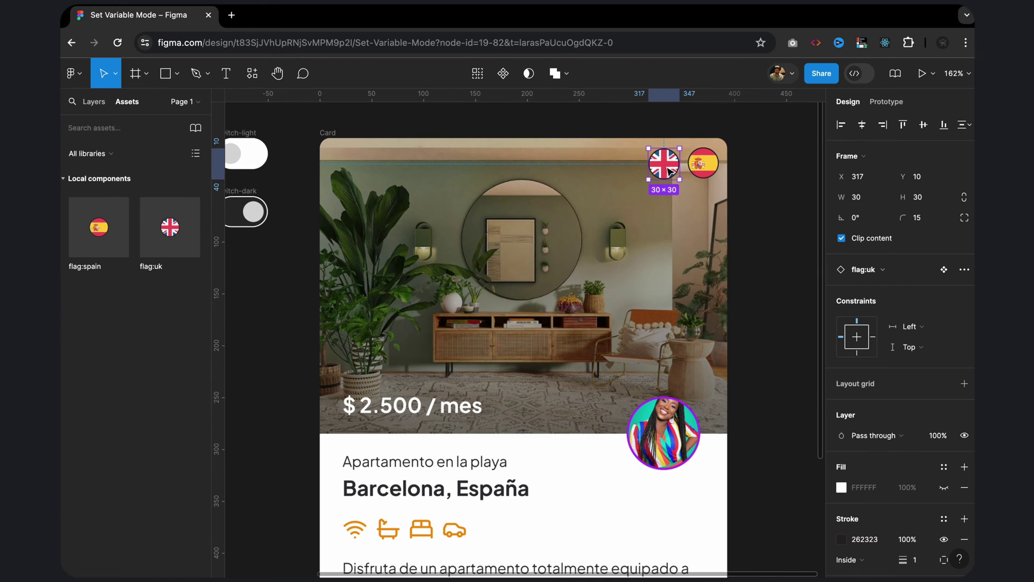
{"action": "left_click", "coordinate": [705, 164], "text": "shift"}
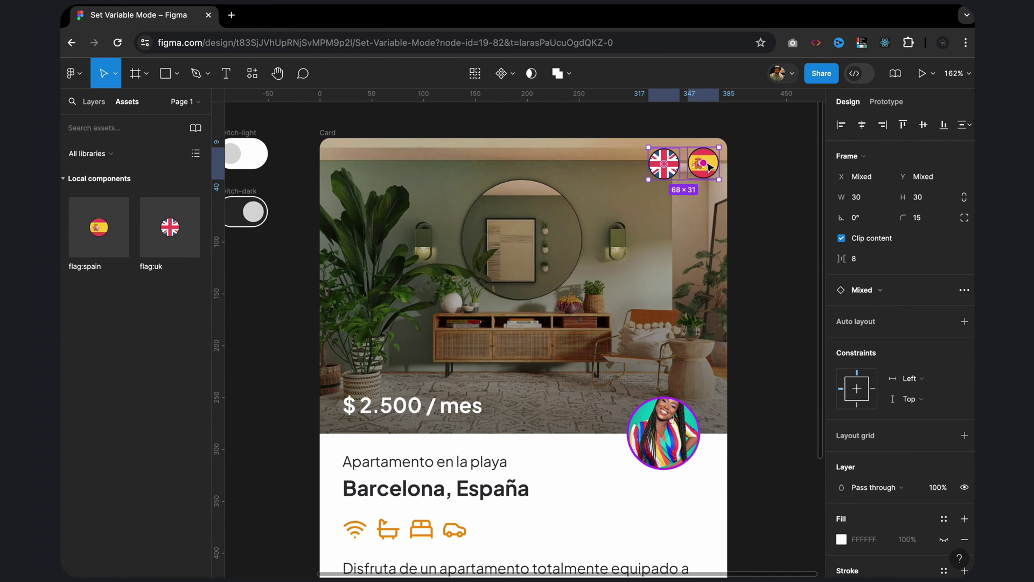
- Wrap both card flags in an auto layout frame and rename it 'Lang' in the Header
{"action": "key", "text": "shift+a"}
{"action": "left_click", "coordinate": [790, 220]}
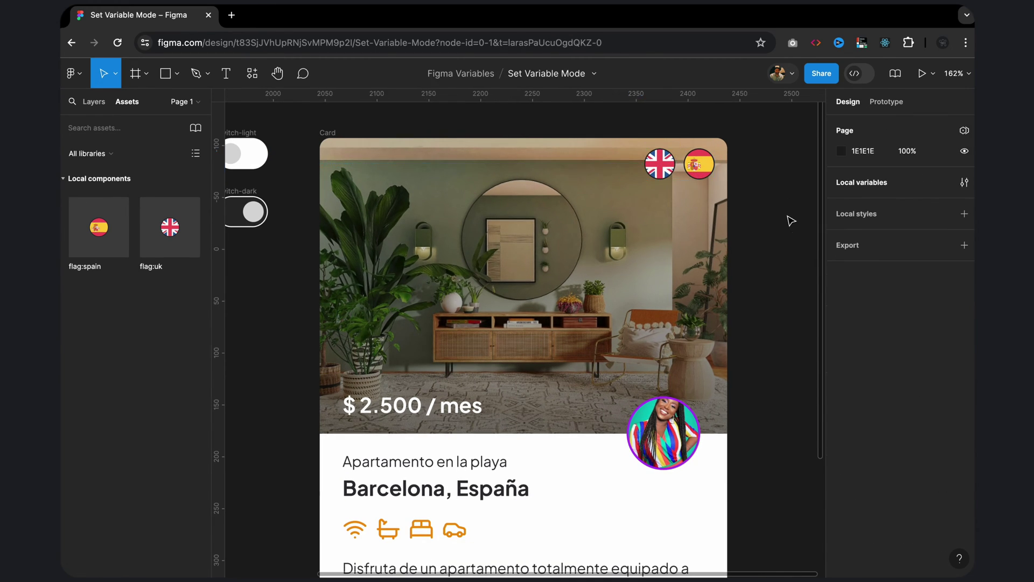
{"action": "left_click", "coordinate": [96, 103]}
{"action": "scroll", "coordinate": [286, 195], "scroll_direction": "down", "scroll_amount": 1}
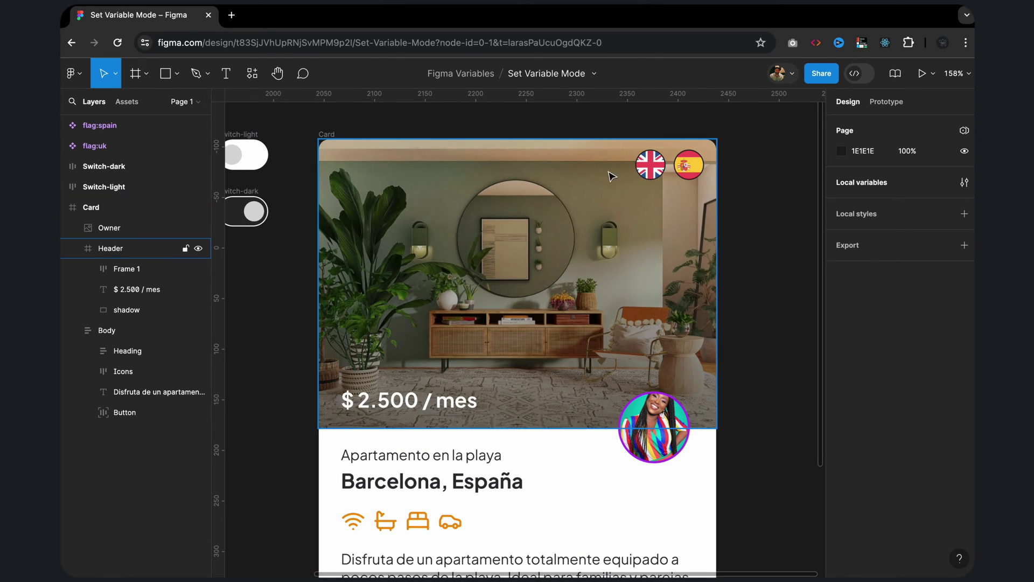
{"action": "left_click", "coordinate": [183, 248]}
{"action": "left_click", "coordinate": [184, 268]}
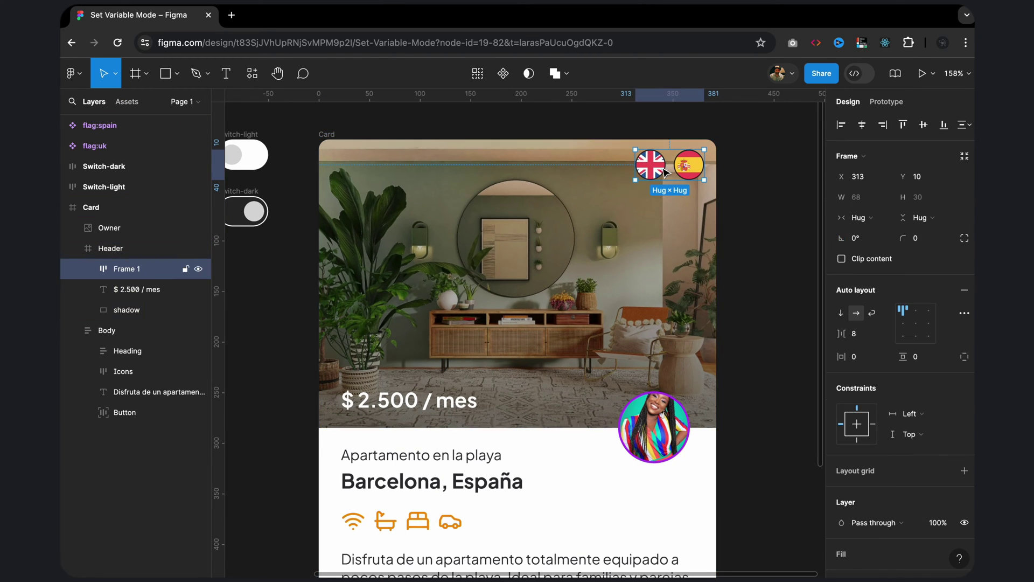
{"action": "double_click", "coordinate": [128, 269]}
{"action": "type", "text": "Lang"}
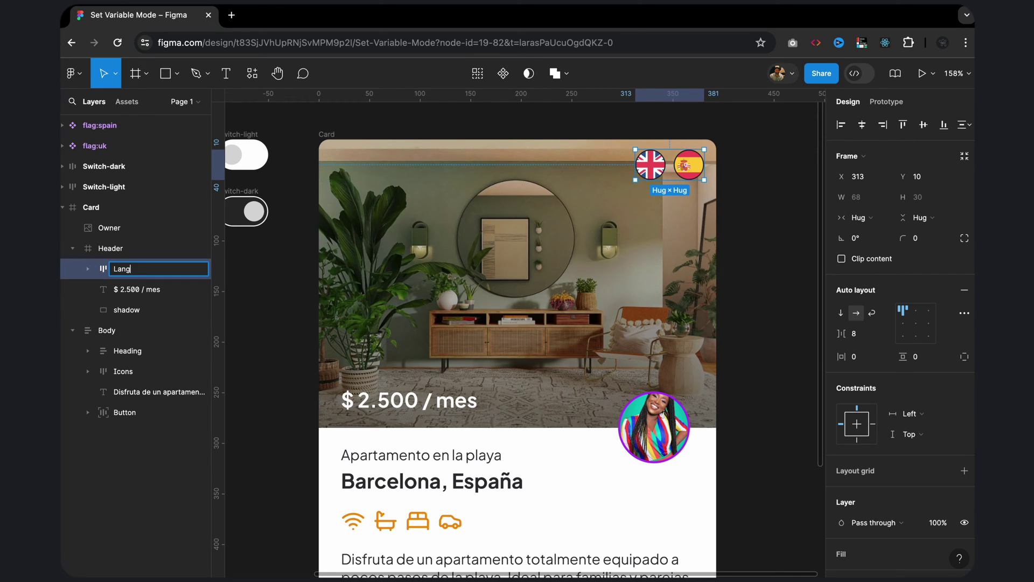
{"action": "key", "text": "Return"}
{"action": "left_click", "coordinate": [326, 134]}
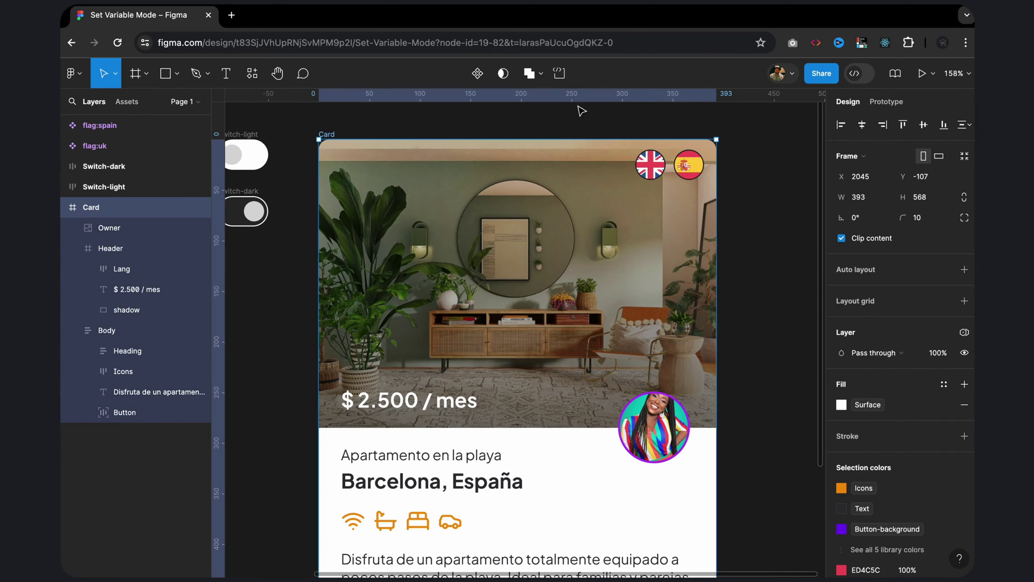
- Open the prototype preview and enlarge its window
{"action": "left_click", "coordinate": [933, 74]}
{"action": "left_click", "coordinate": [897, 120]}
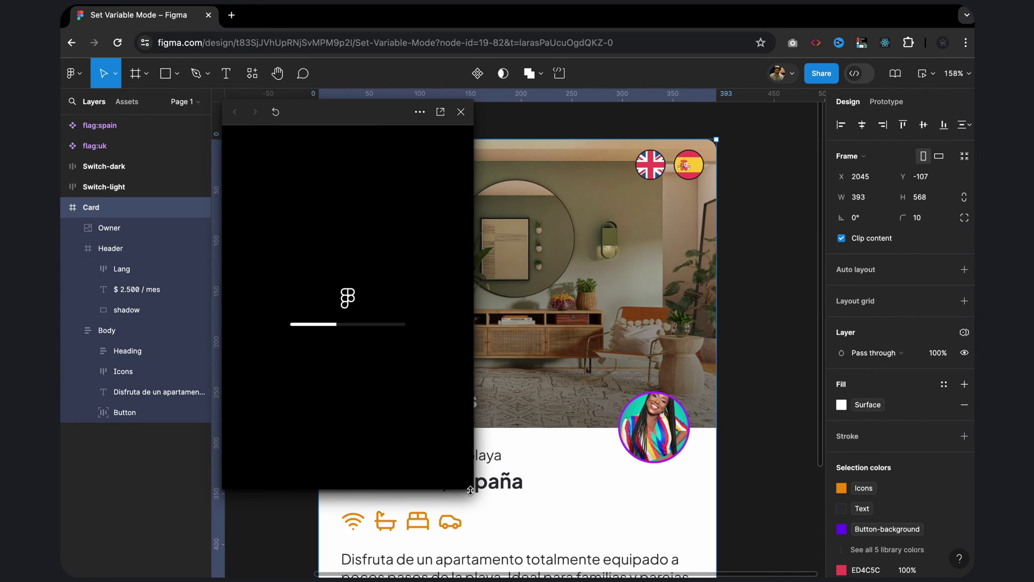
{"action": "left_click_drag", "start_coordinate": [470, 490], "coordinate": [589, 519]}
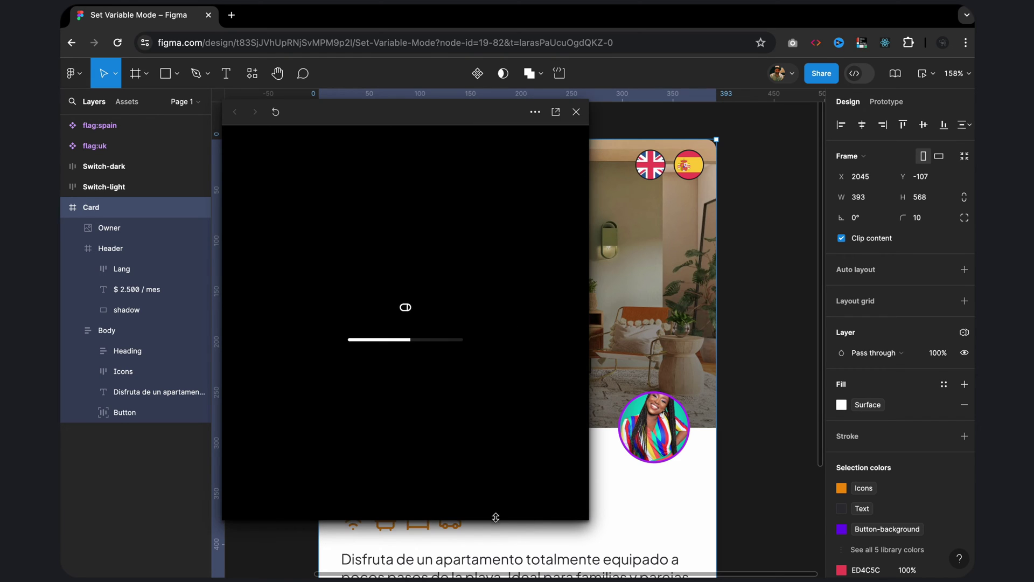
{"action": "left_click_drag", "start_coordinate": [588, 520], "coordinate": [759, 559]}
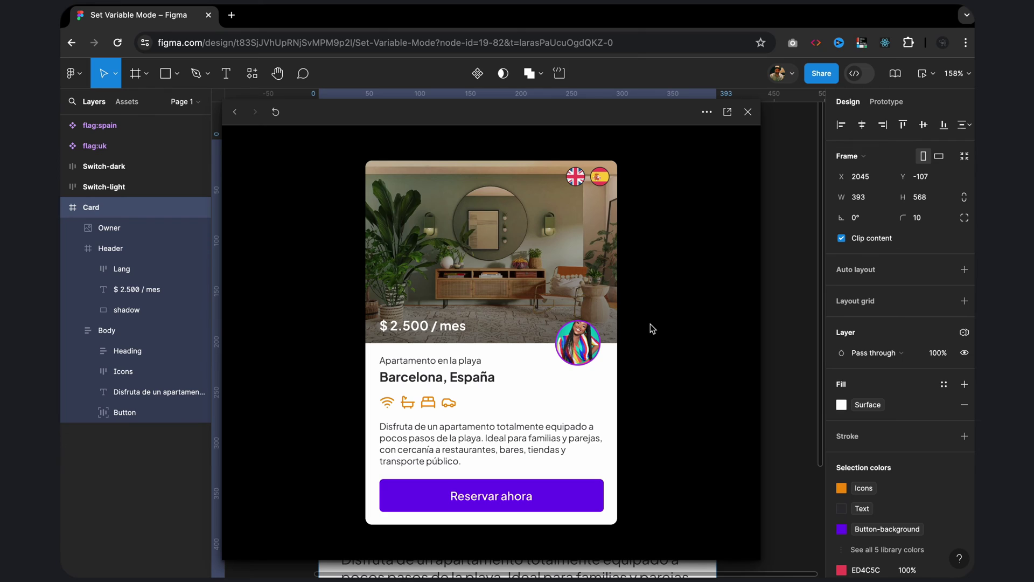
- Click the flags to toggle the card between English and Spanish several times
{"action": "left_click", "coordinate": [577, 183]}
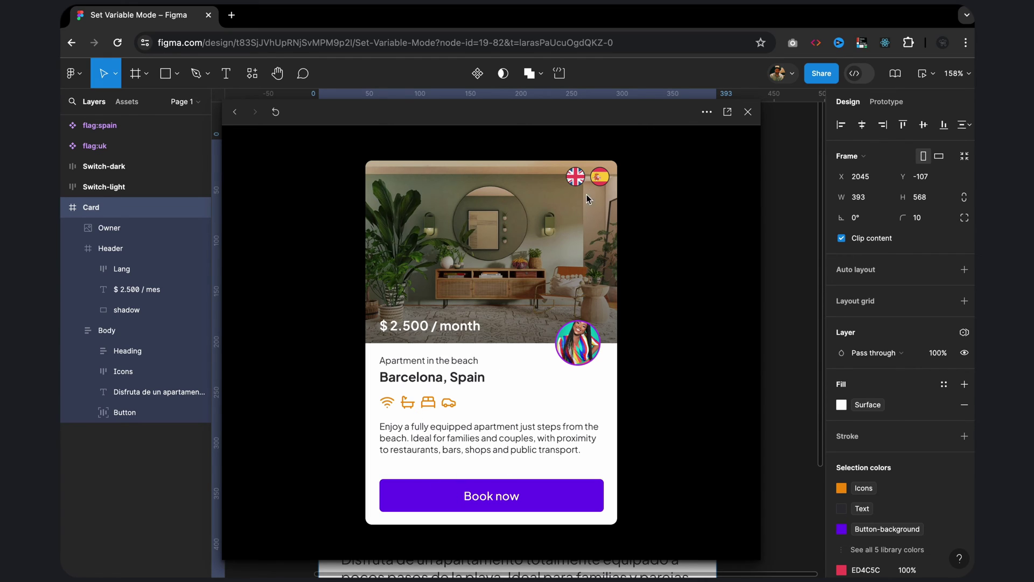
{"action": "left_click", "coordinate": [600, 179]}
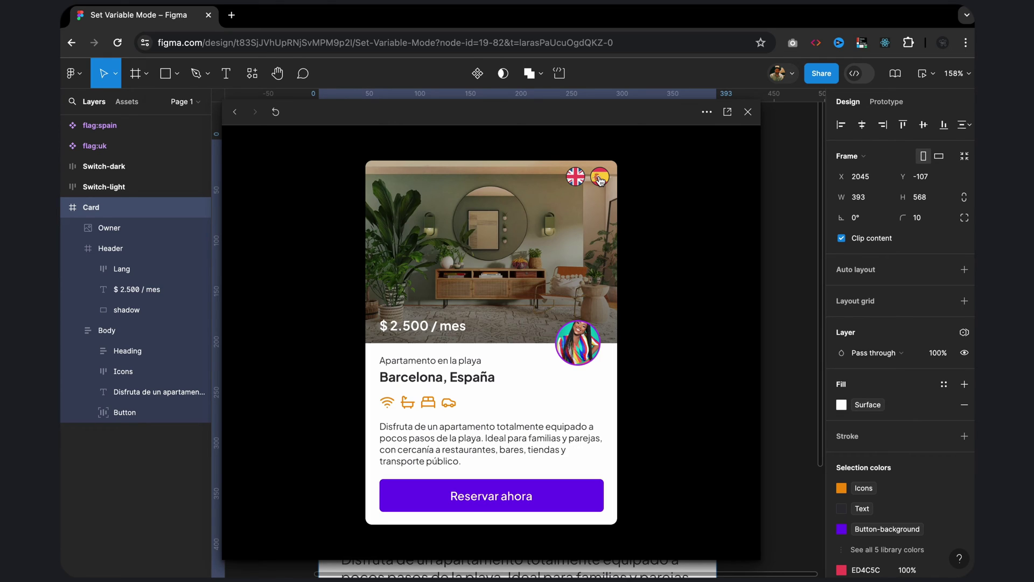
{"action": "left_click", "coordinate": [600, 179]}
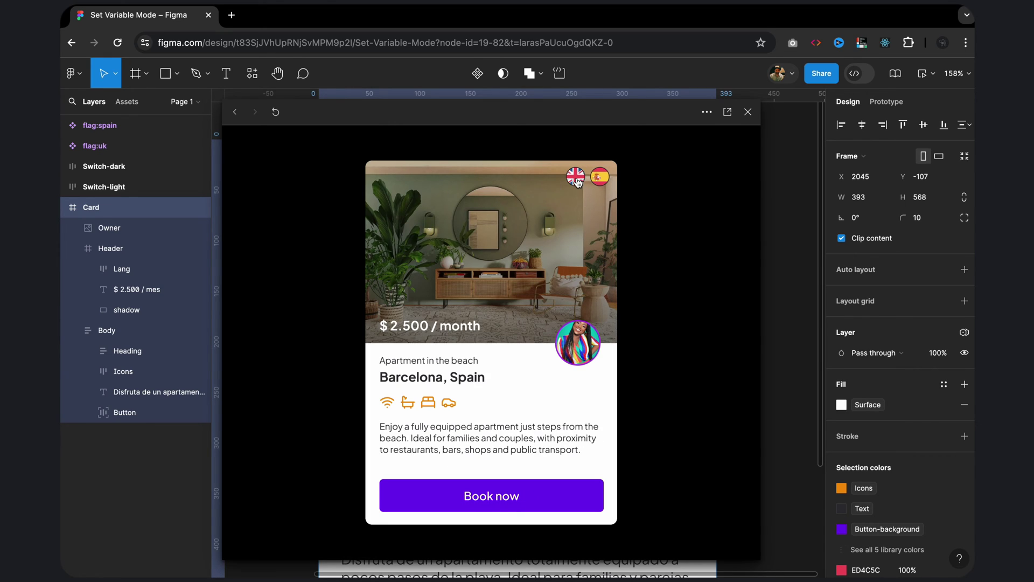
{"action": "left_click", "coordinate": [600, 179]}
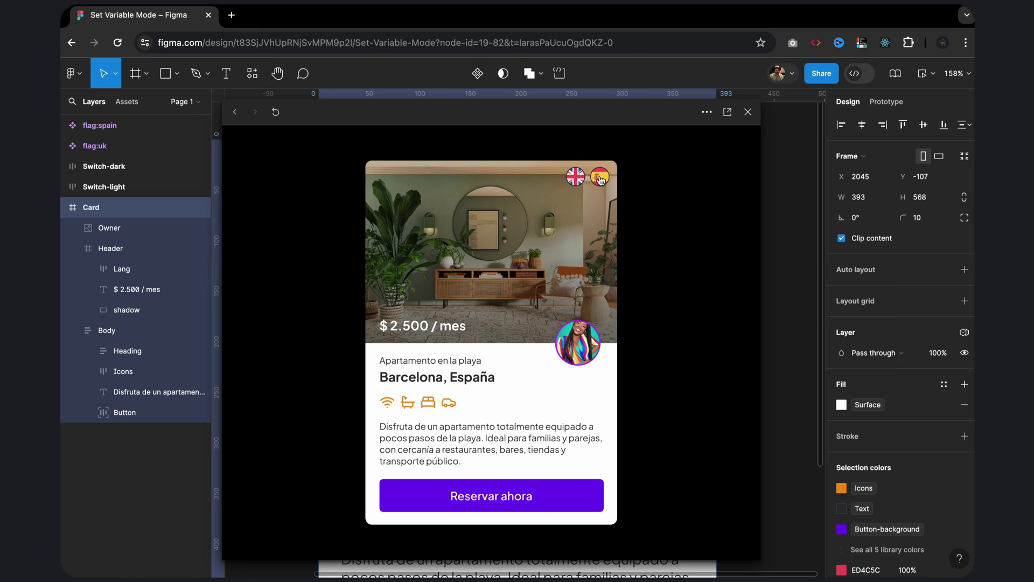
- Close the preview and combine the light and dark switches into a component set
{"action": "left_click", "coordinate": [747, 111]}
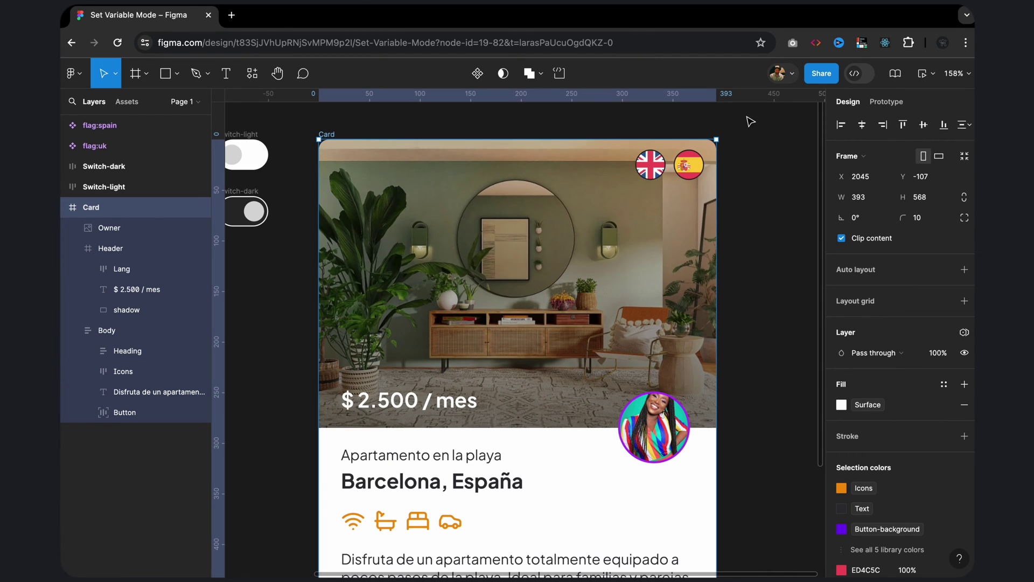
{"action": "scroll", "coordinate": [757, 140], "scroll_direction": "down", "scroll_amount": 3, "text": "ctrl"}
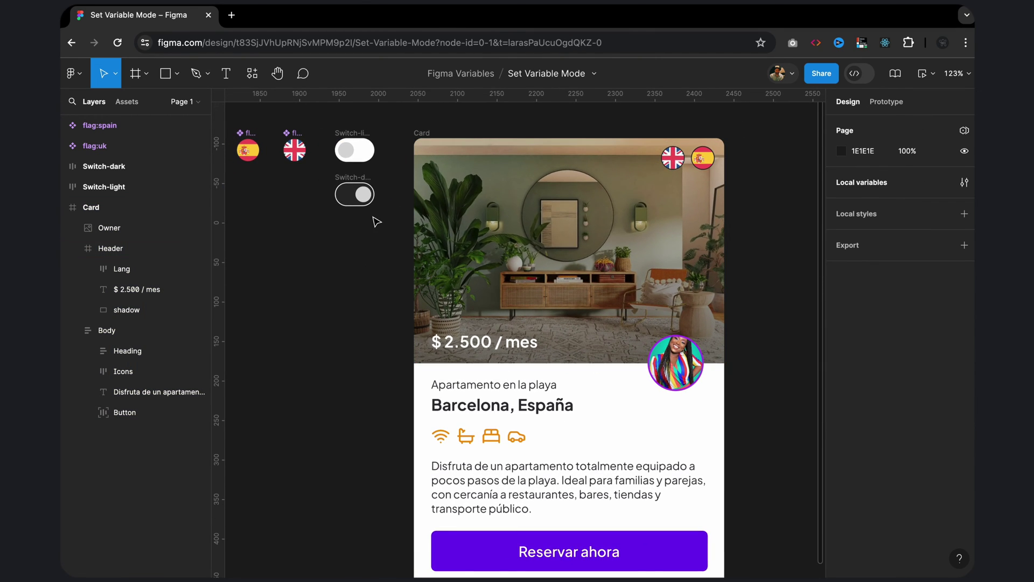
{"action": "scroll", "coordinate": [341, 157], "scroll_direction": "up", "scroll_amount": 2}
{"action": "scroll", "coordinate": [341, 157], "scroll_direction": "up", "scroll_amount": 1}
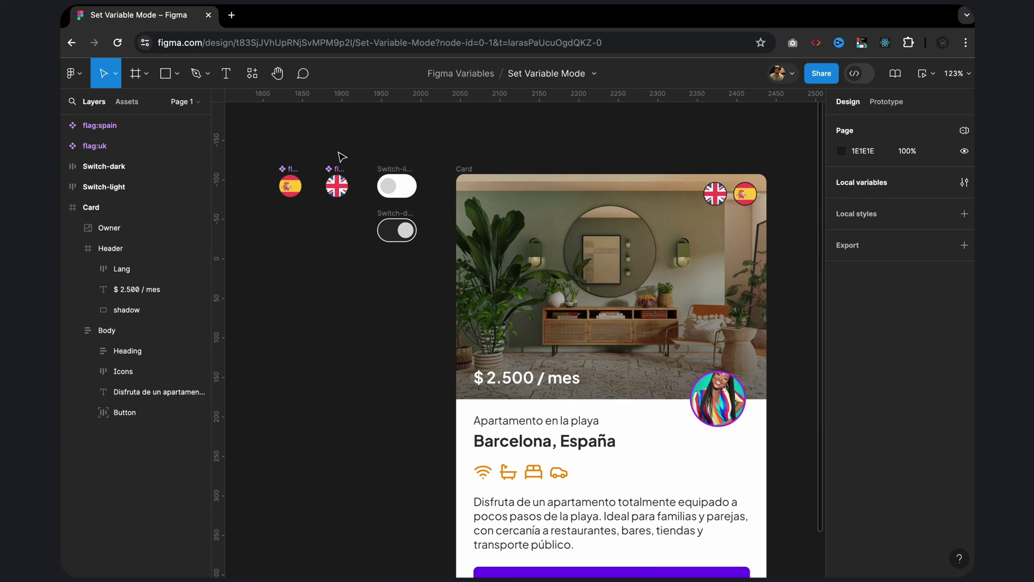
{"action": "scroll", "coordinate": [348, 160], "scroll_direction": "up", "scroll_amount": 1, "text": "ctrl"}
{"action": "scroll", "coordinate": [353, 160], "scroll_direction": "up", "scroll_amount": 3, "text": "ctrl"}
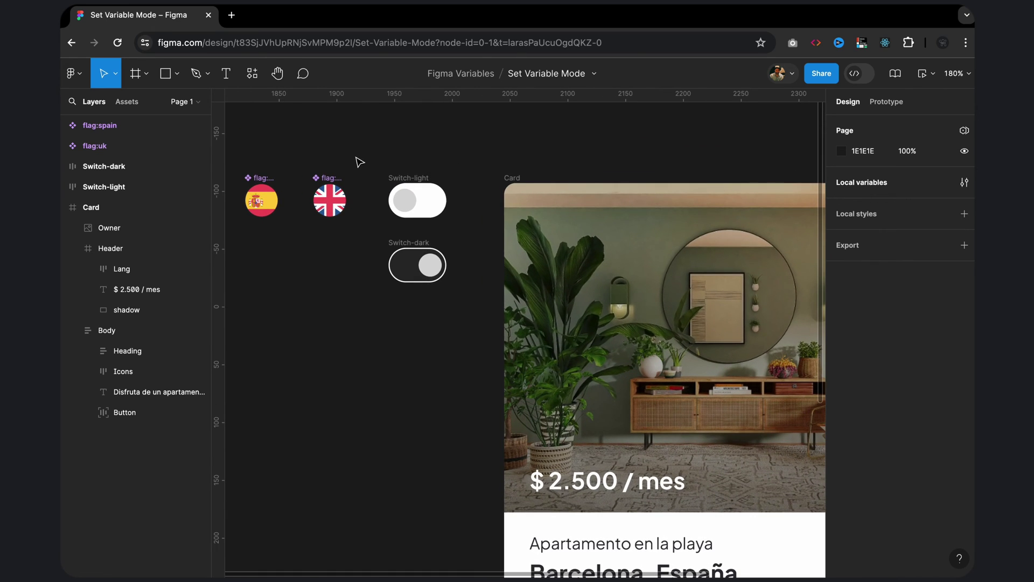
{"action": "left_click_drag", "start_coordinate": [362, 152], "coordinate": [481, 321]}
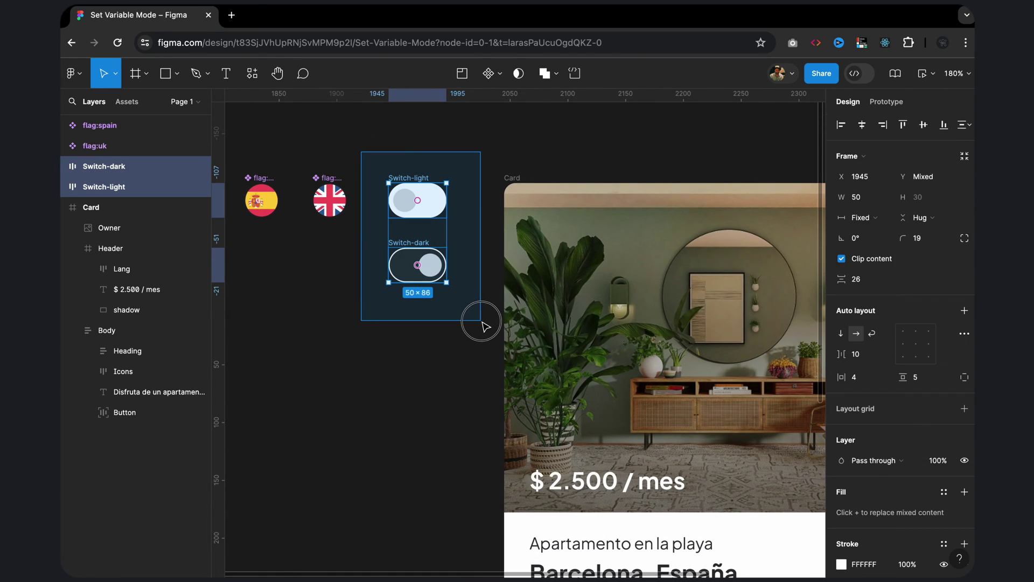
{"action": "left_click", "coordinate": [500, 74]}
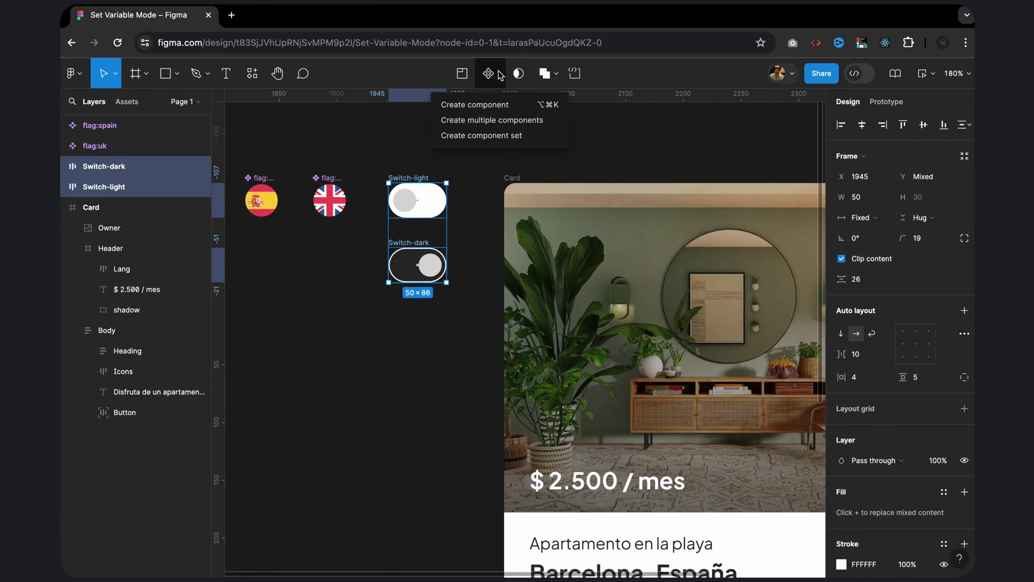
{"action": "left_click", "coordinate": [481, 138]}
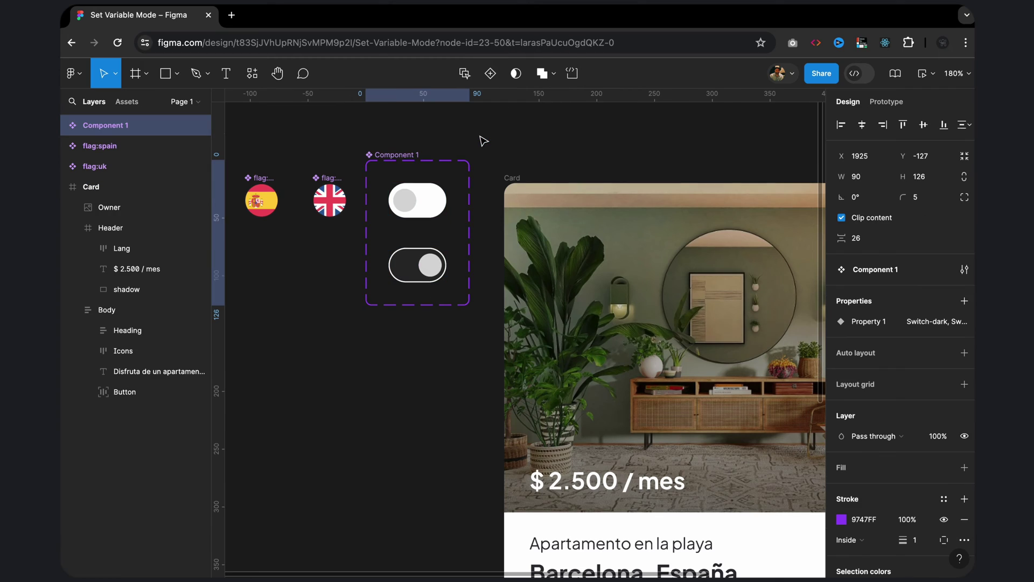
- Rename the component set's Property 1 variant property to 'Modes'
{"action": "left_click", "coordinate": [438, 206]}
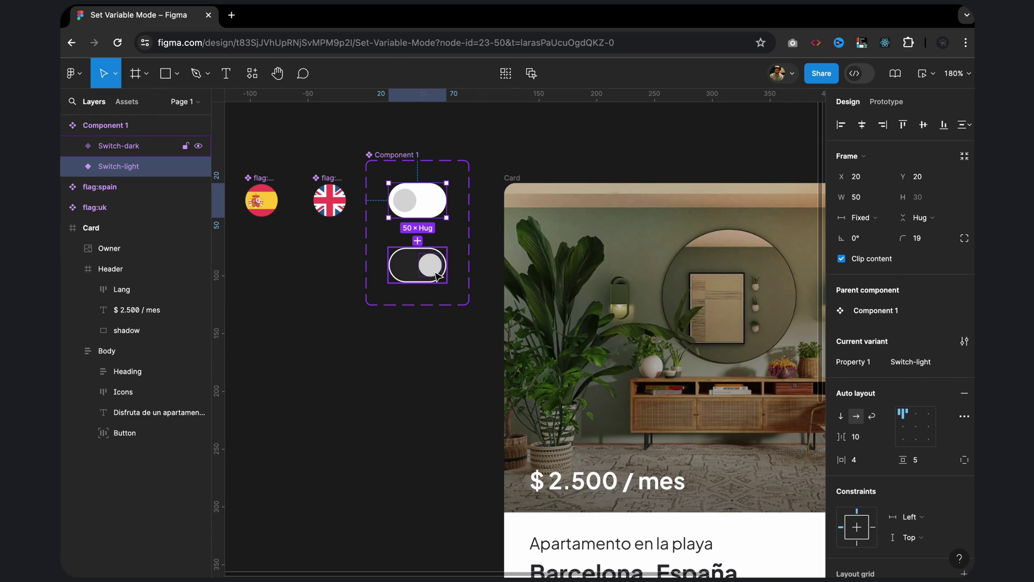
{"action": "left_click", "coordinate": [399, 272]}
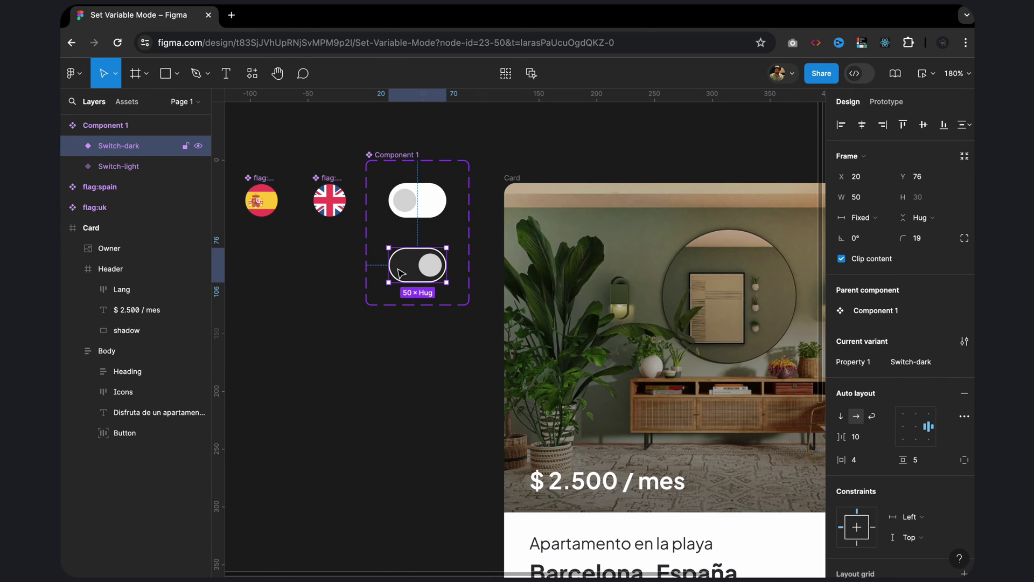
{"action": "key", "text": "Escape"}
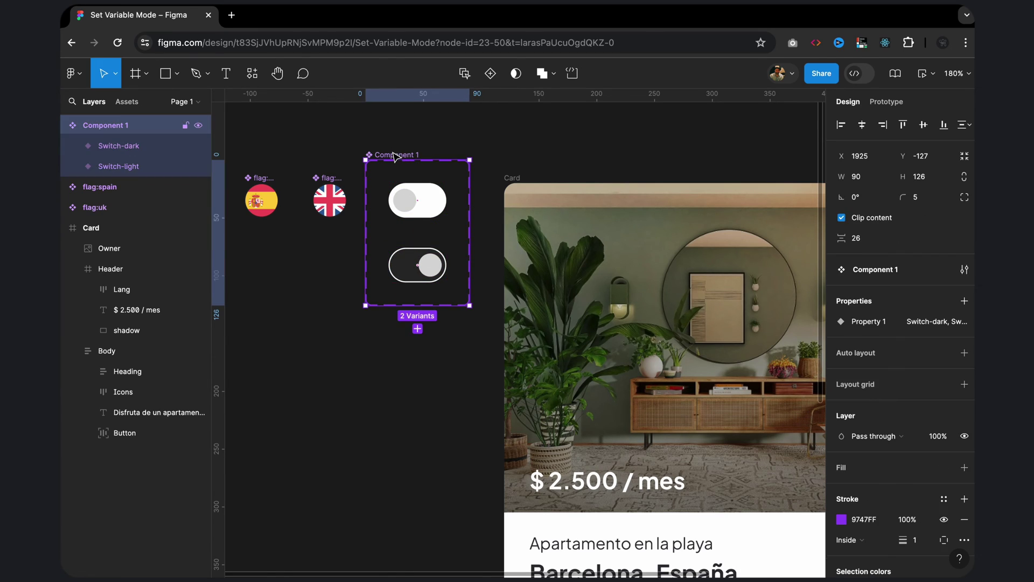
{"action": "double_click", "coordinate": [878, 323]}
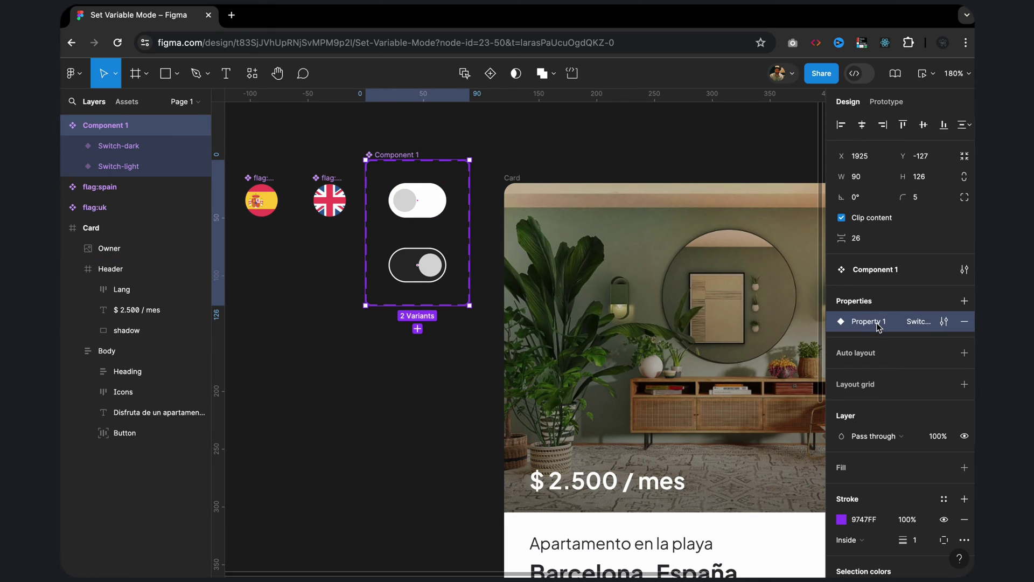
{"action": "type", "text": "Modes"}
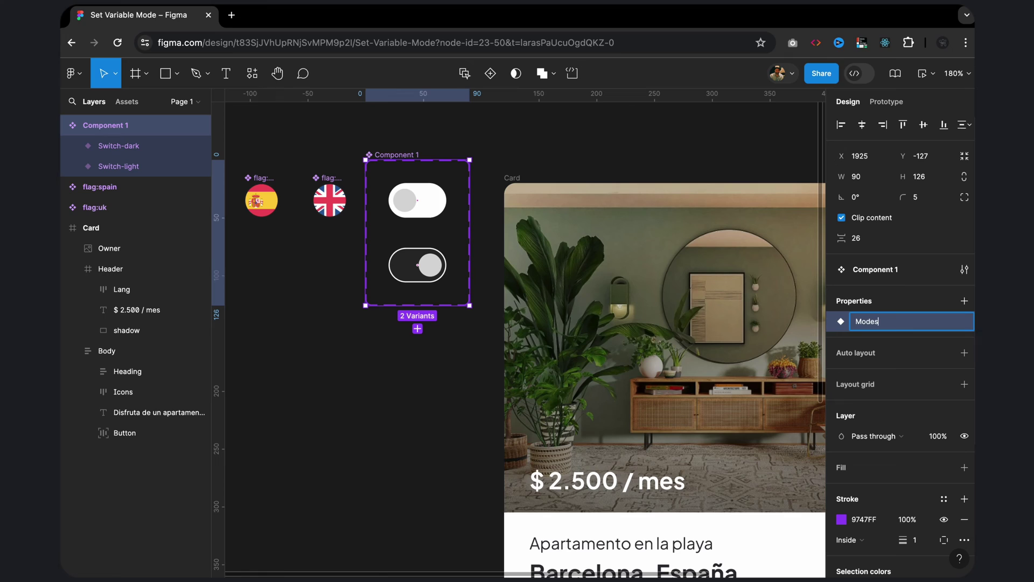
{"action": "key", "text": "Return"}
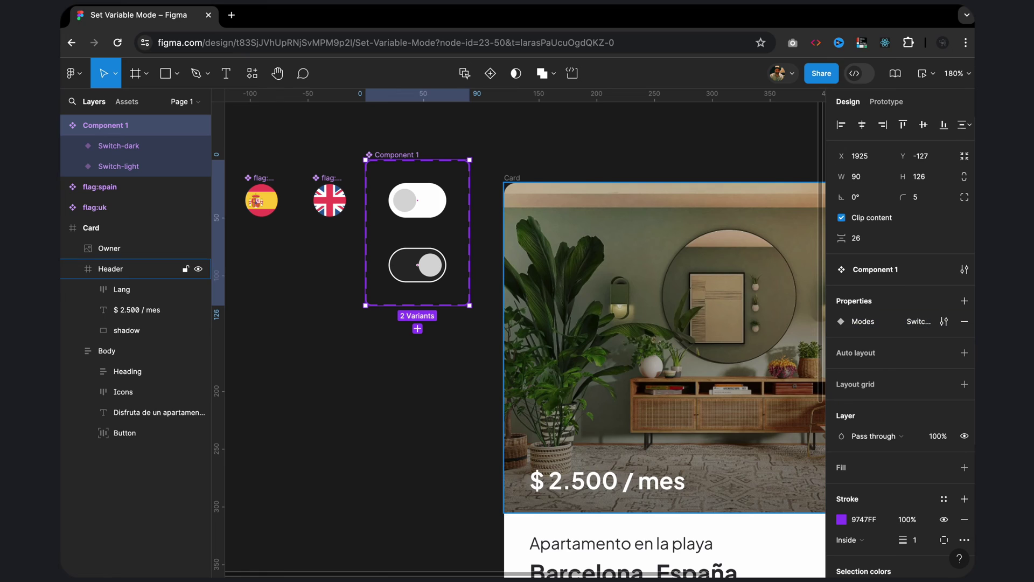
{"action": "left_click", "coordinate": [441, 209]}
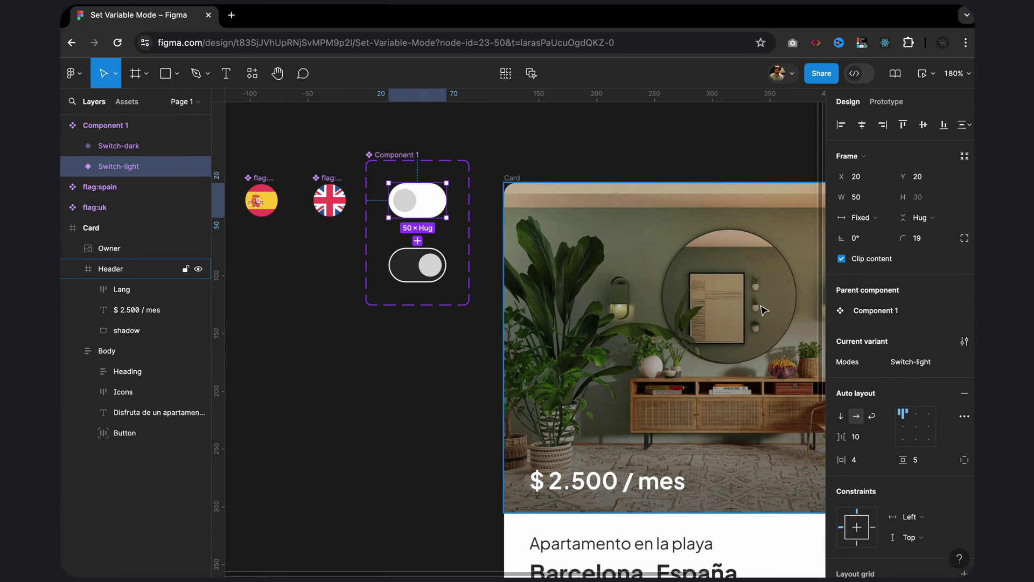
- Set the light switch variant's Modes value to False and the dark variant's to True
{"action": "left_click", "coordinate": [920, 366]}
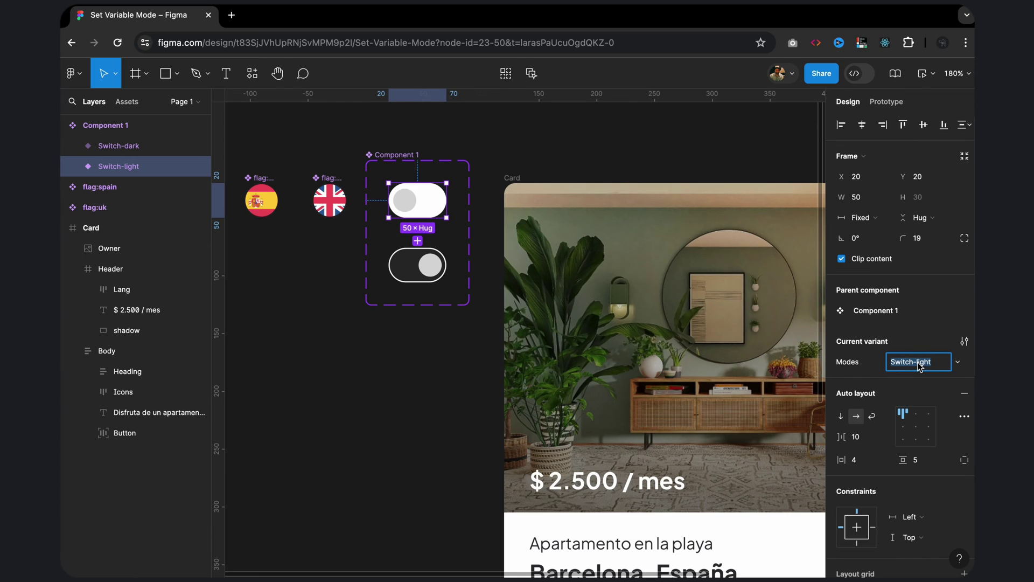
{"action": "type", "text": "False"}
{"action": "key", "text": "Return"}
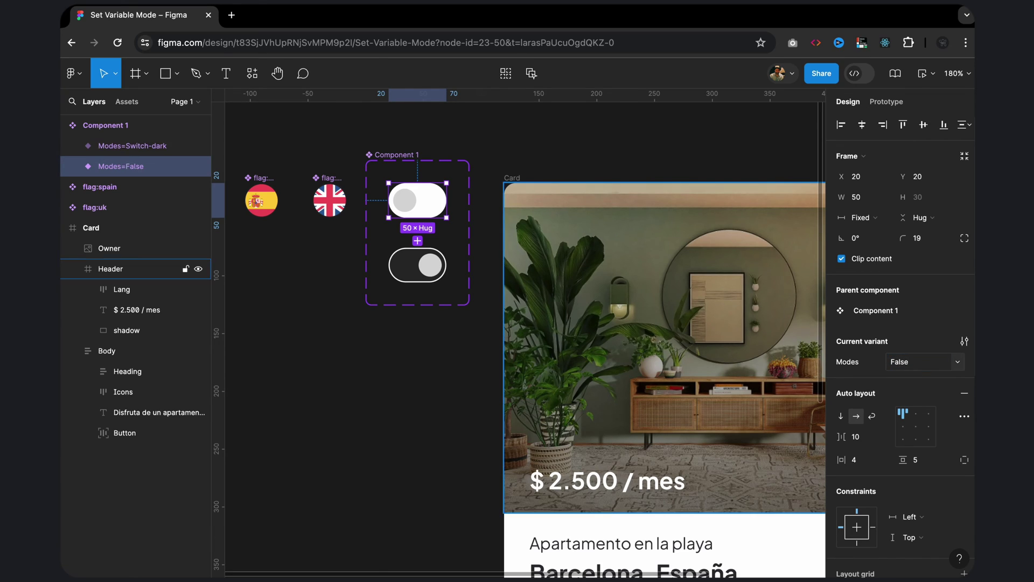
{"action": "left_click", "coordinate": [418, 274]}
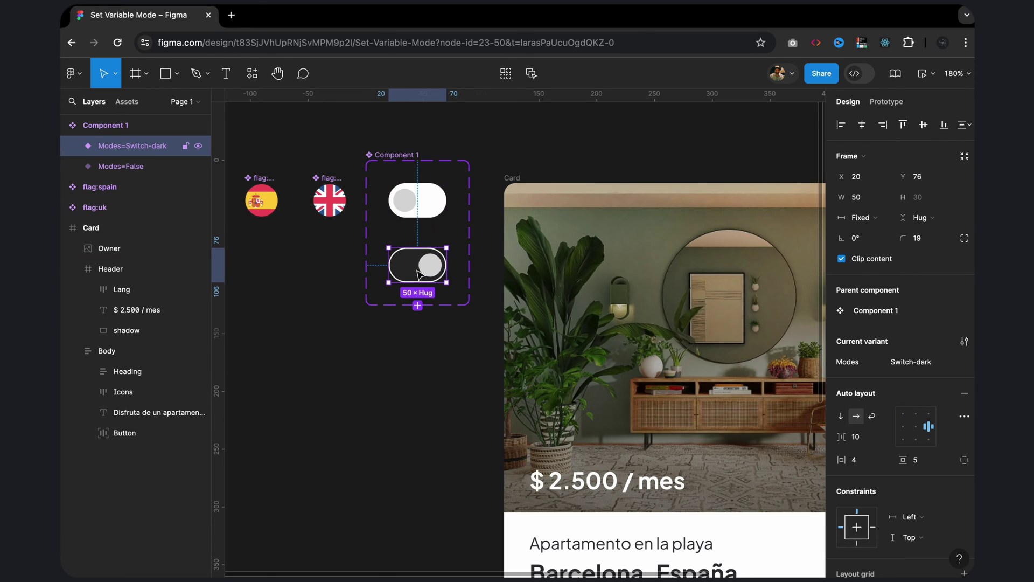
{"action": "left_click", "coordinate": [921, 362]}
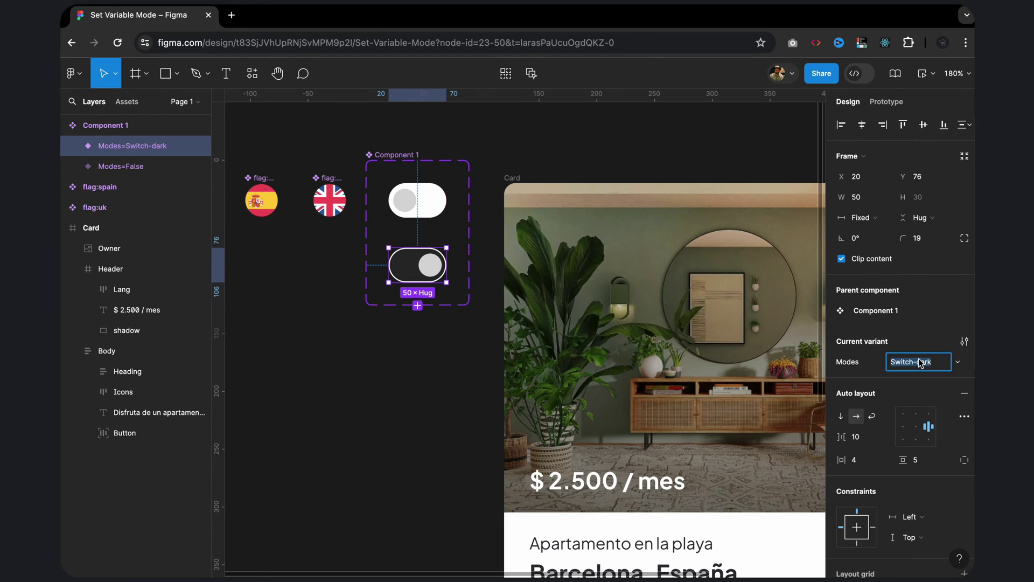
{"action": "type", "text": "True"}
{"action": "key", "text": "Return"}
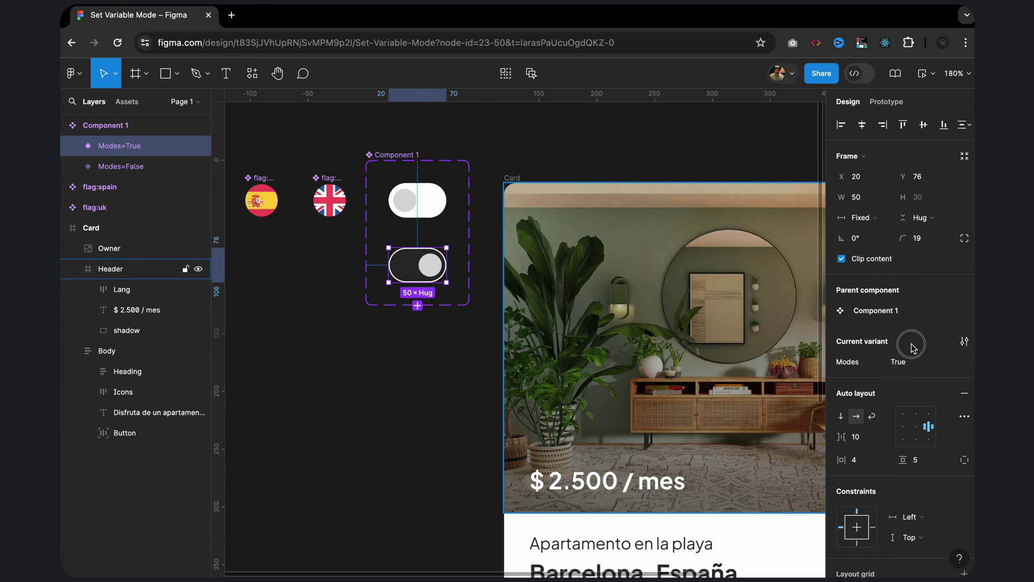
{"action": "left_click", "coordinate": [437, 318]}
{"action": "left_click", "coordinate": [435, 210]}
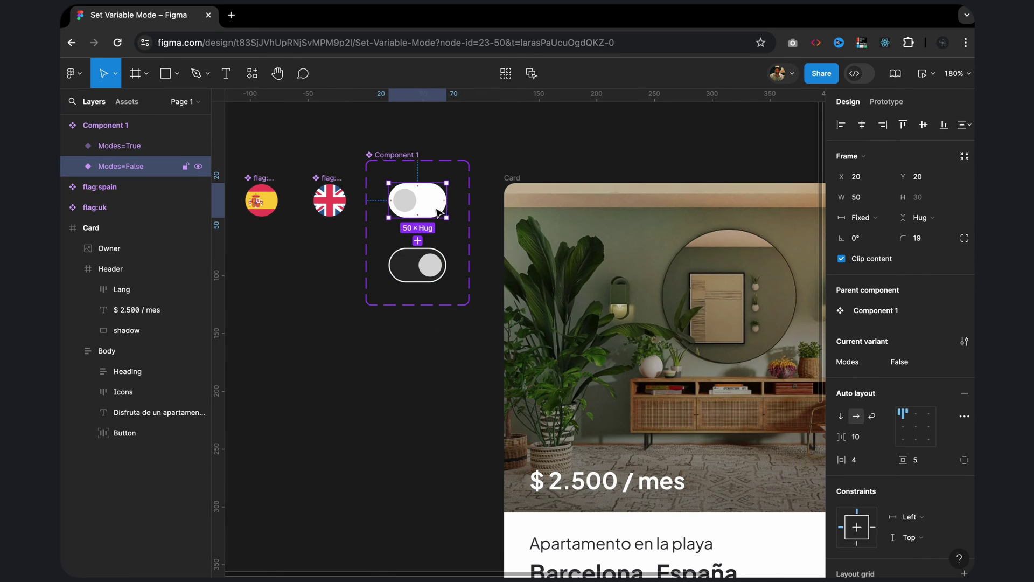
- Link the light switch's click to the dark variant with Smart animate, Ease in
{"action": "left_click", "coordinate": [892, 102]}
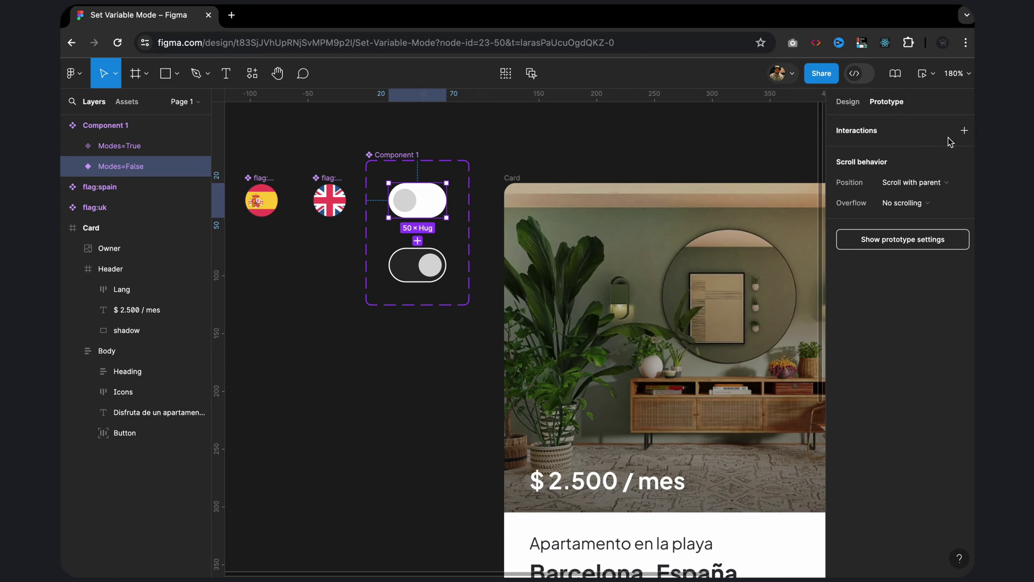
{"action": "left_click", "coordinate": [964, 131]}
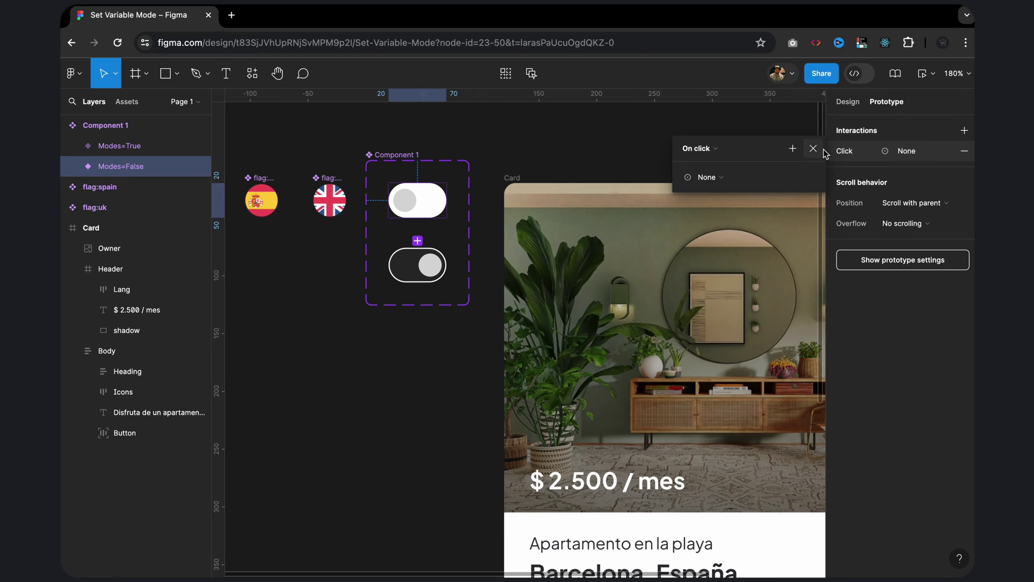
{"action": "mouse_move", "coordinate": [417, 200]}
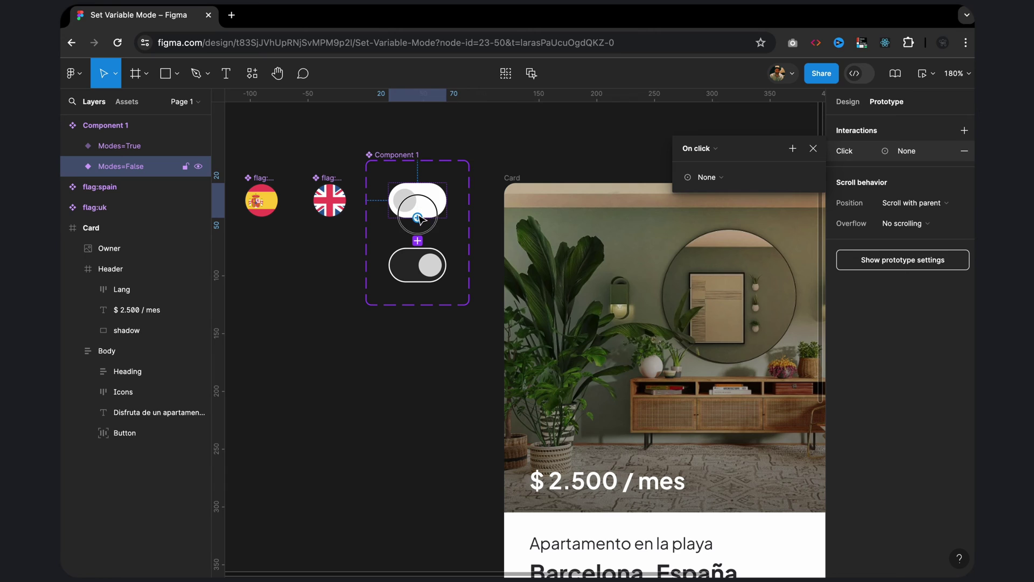
{"action": "mouse_move", "coordinate": [417, 217]}
{"action": "left_mouse_down"}
{"action": "mouse_move", "coordinate": [420, 262]}
{"action": "mouse_move", "coordinate": [570, 170]}
{"action": "left_mouse_up"}
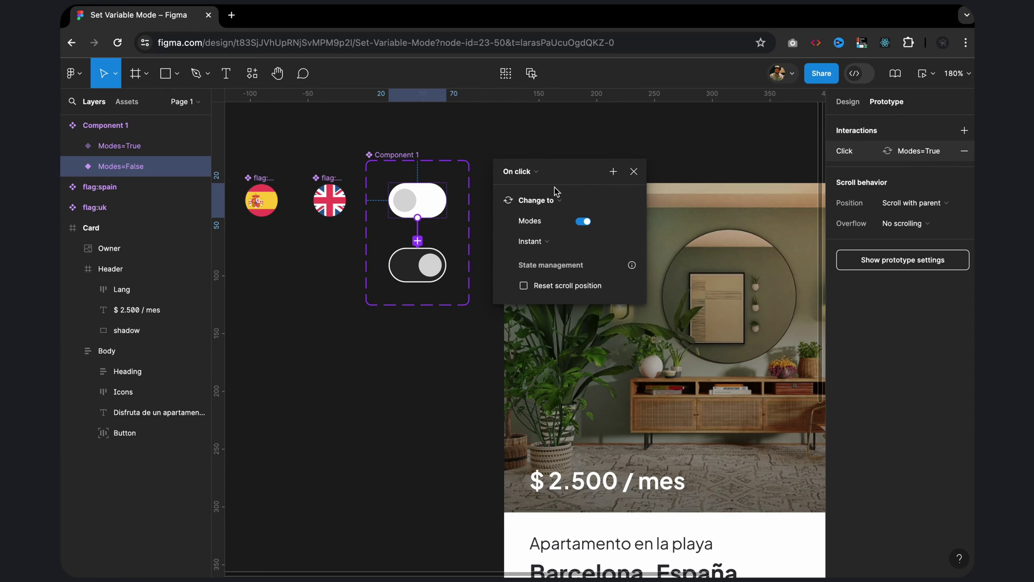
{"action": "left_click", "coordinate": [542, 243]}
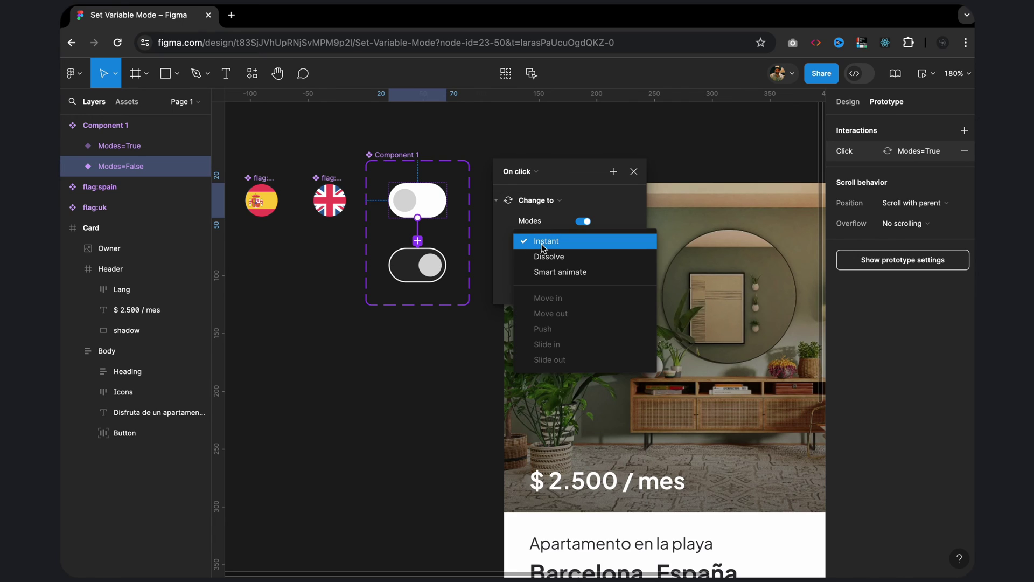
{"action": "left_click", "coordinate": [545, 271]}
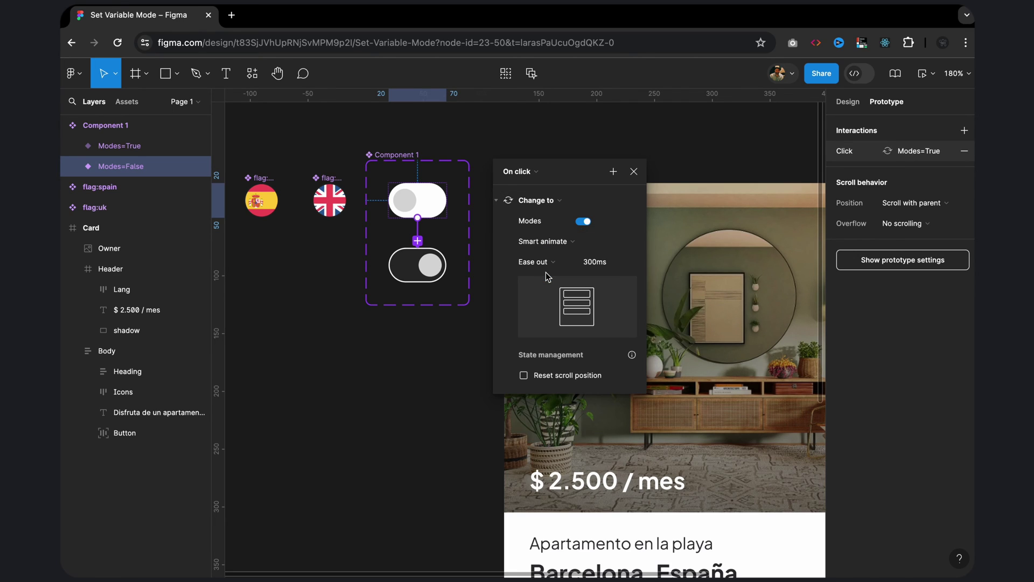
{"action": "left_click", "coordinate": [542, 264]}
{"action": "left_click", "coordinate": [545, 249]}
- Add a Set variable mode action switching the Colors collection to Dark
{"action": "left_click", "coordinate": [613, 171]}
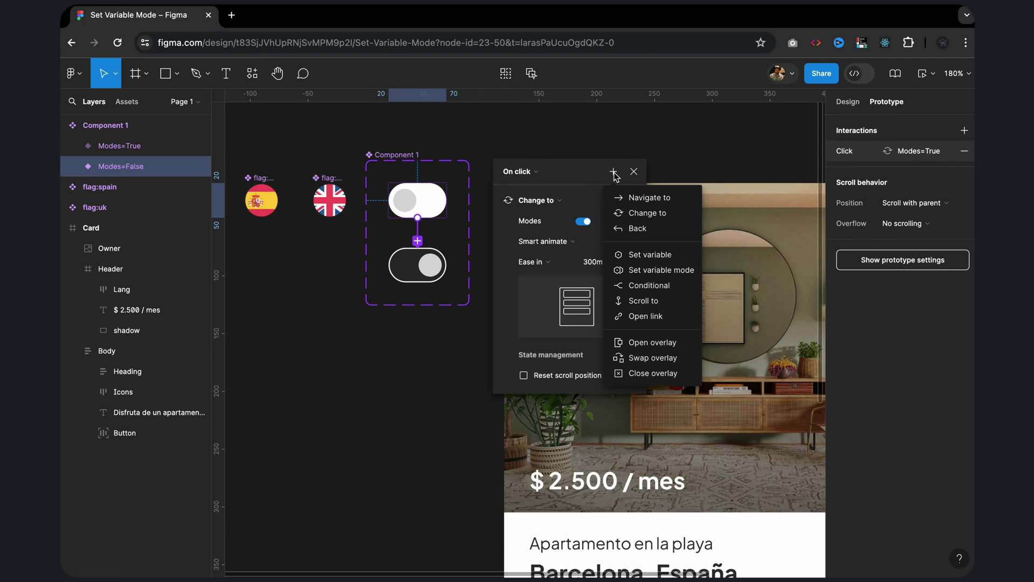
{"action": "left_click", "coordinate": [650, 271]}
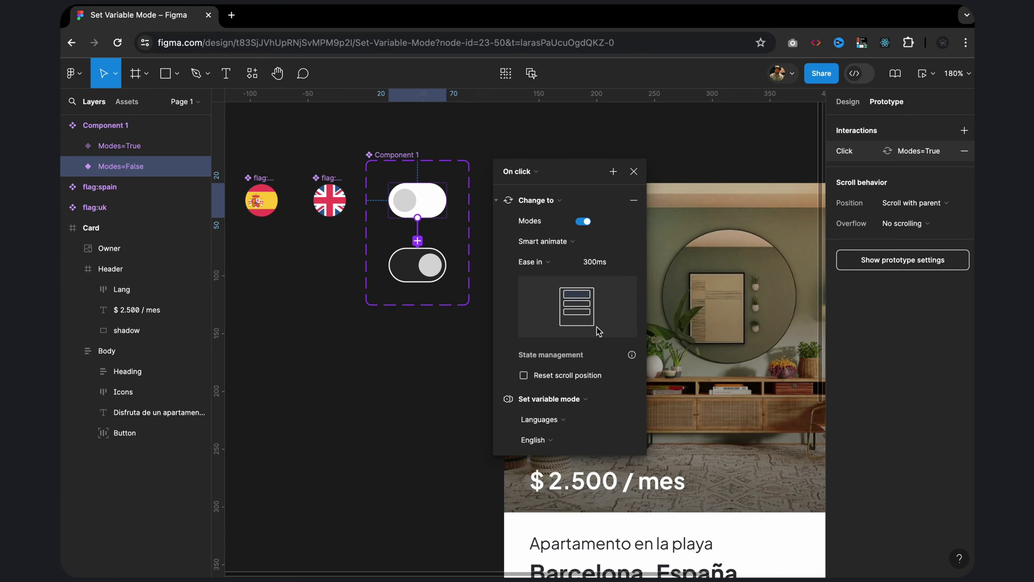
{"action": "left_click", "coordinate": [558, 427]}
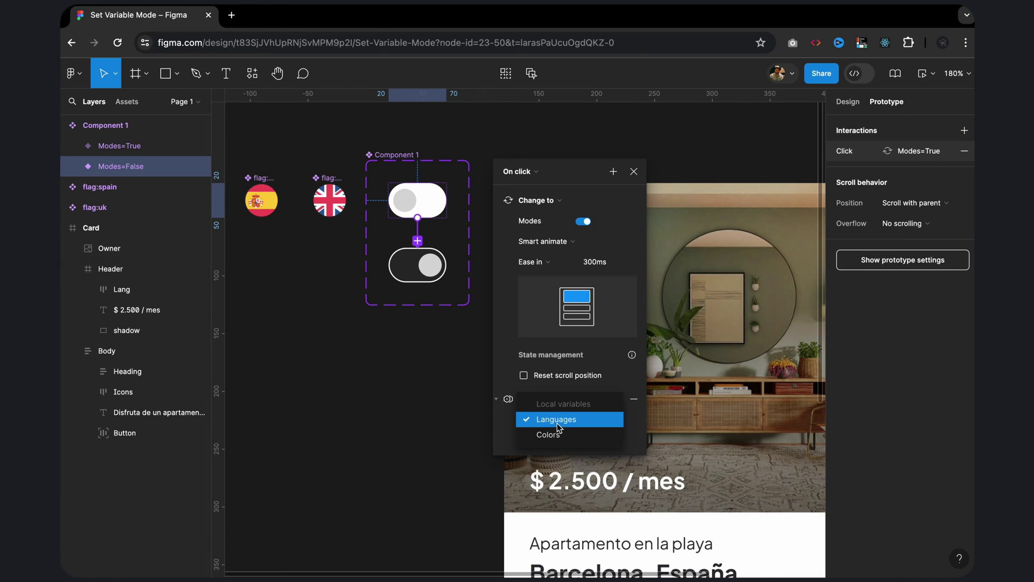
{"action": "left_click", "coordinate": [555, 436]}
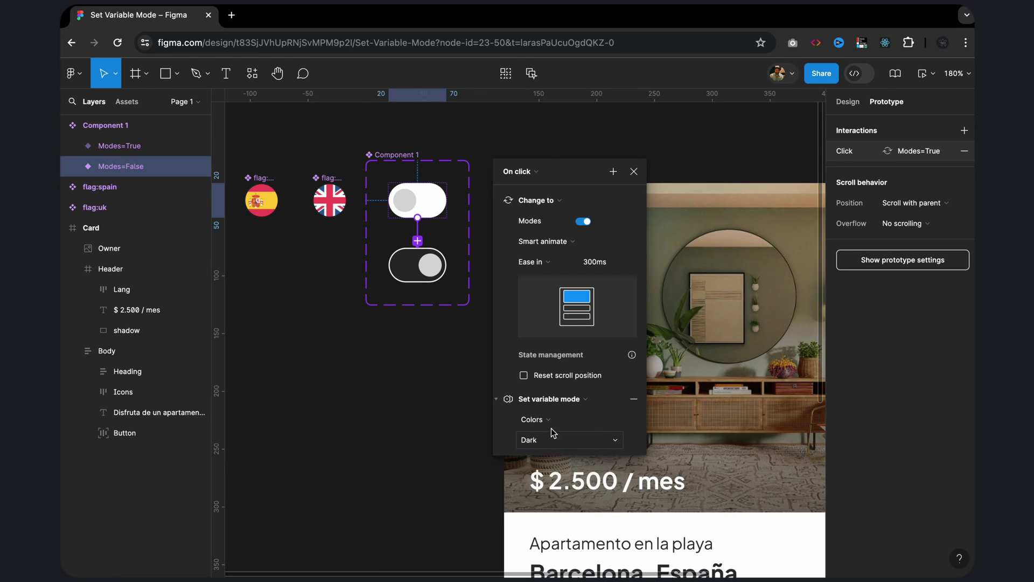
- Link the dark Modes=True toggle's click back to the light Modes=False variant
{"action": "left_click", "coordinate": [634, 172]}
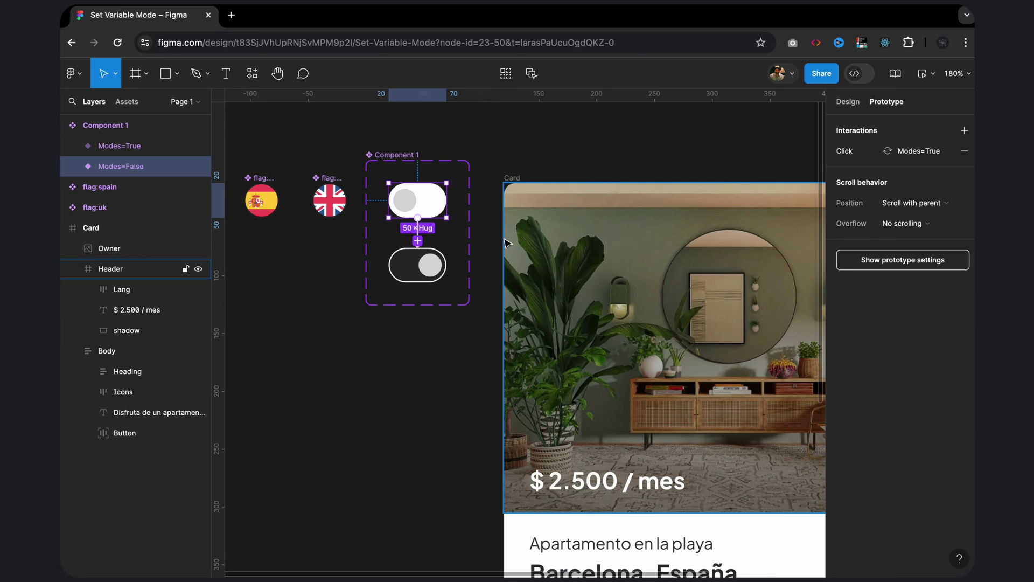
{"action": "left_click", "coordinate": [427, 254]}
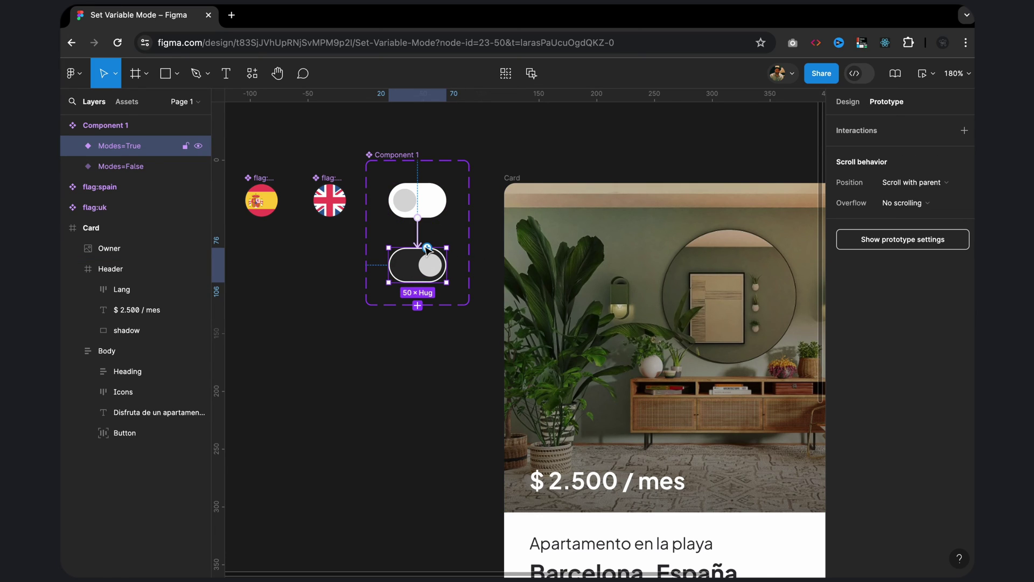
{"action": "mouse_move", "coordinate": [428, 249]}
{"action": "left_mouse_down"}
{"action": "mouse_move", "coordinate": [429, 222]}
{"action": "mouse_move", "coordinate": [586, 166]}
{"action": "left_mouse_up"}
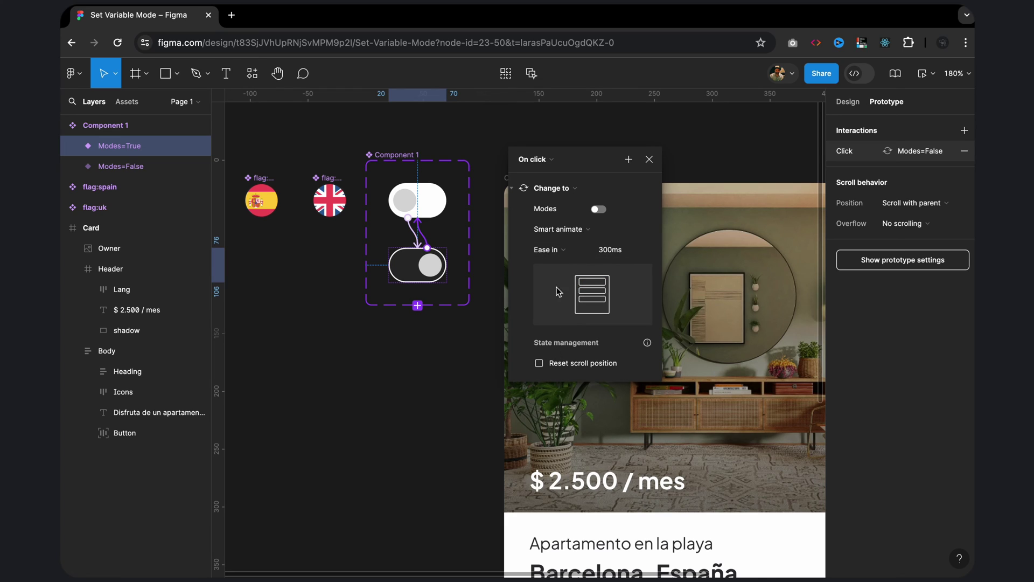
- Add a Set variable mode action setting the Colors mode to Light
{"action": "left_click", "coordinate": [628, 158]}
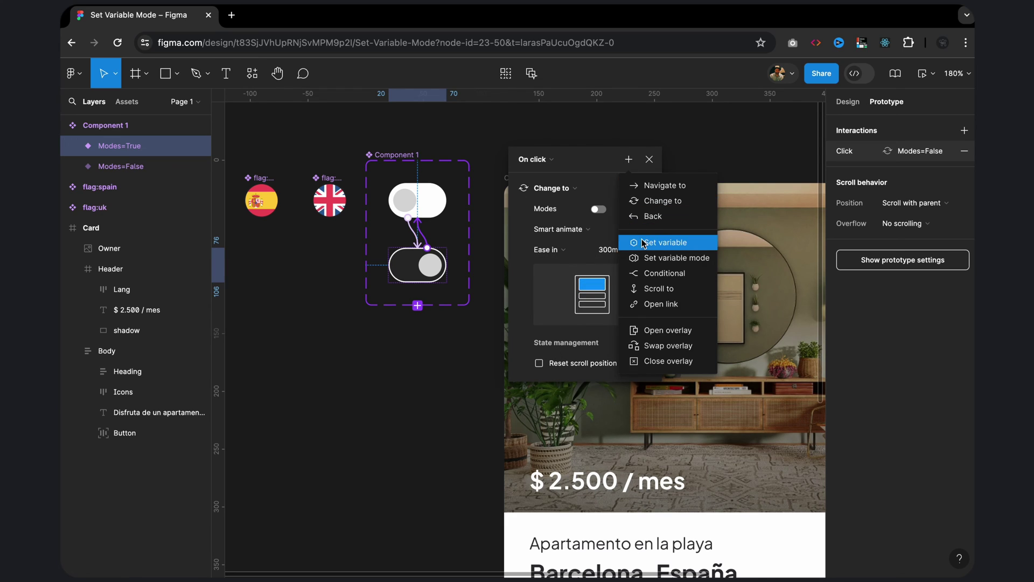
{"action": "left_click", "coordinate": [650, 261]}
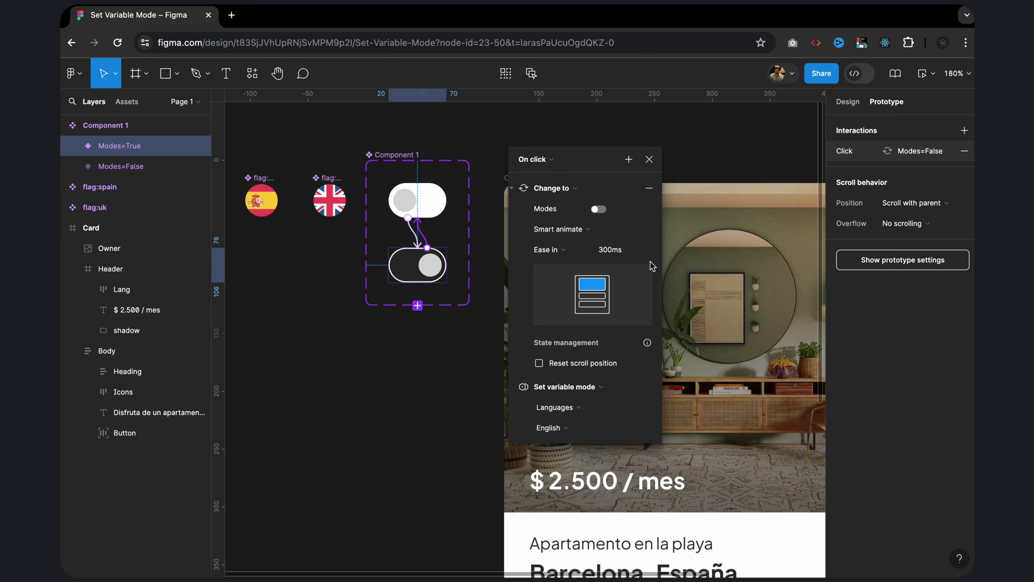
{"action": "left_click", "coordinate": [563, 407]}
{"action": "left_click", "coordinate": [564, 424]}
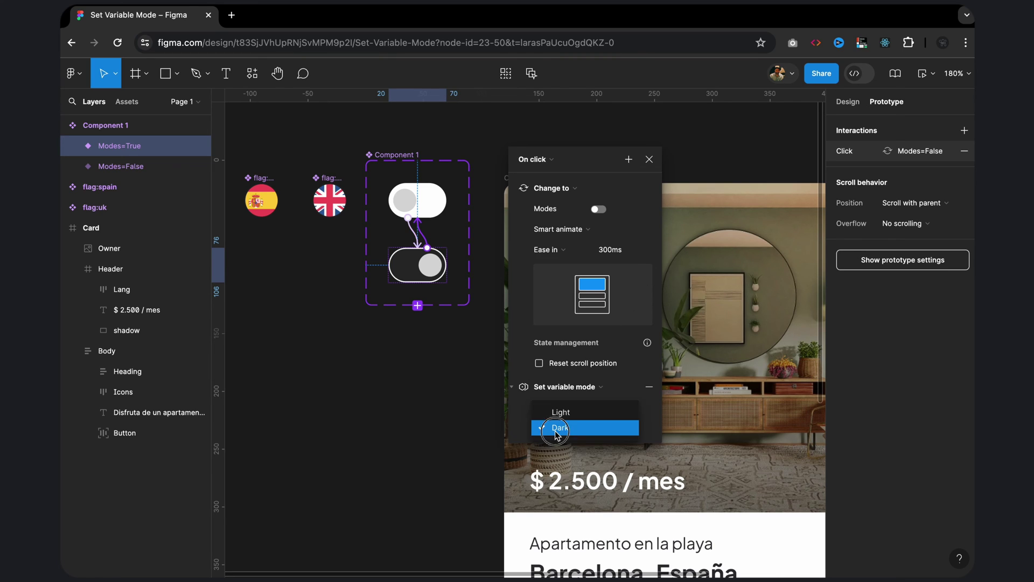
{"action": "left_click", "coordinate": [562, 413]}
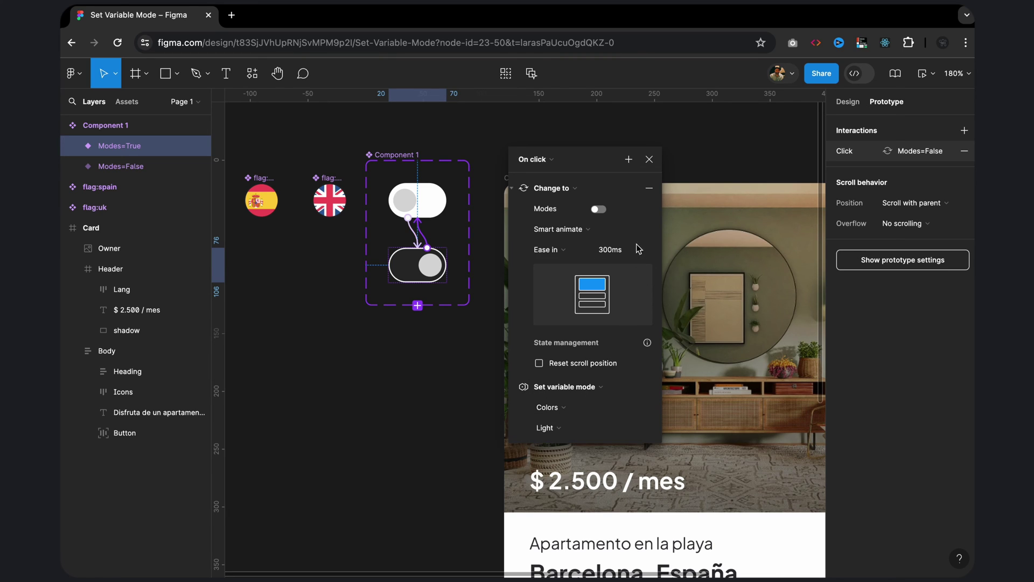
{"action": "left_click", "coordinate": [649, 159]}
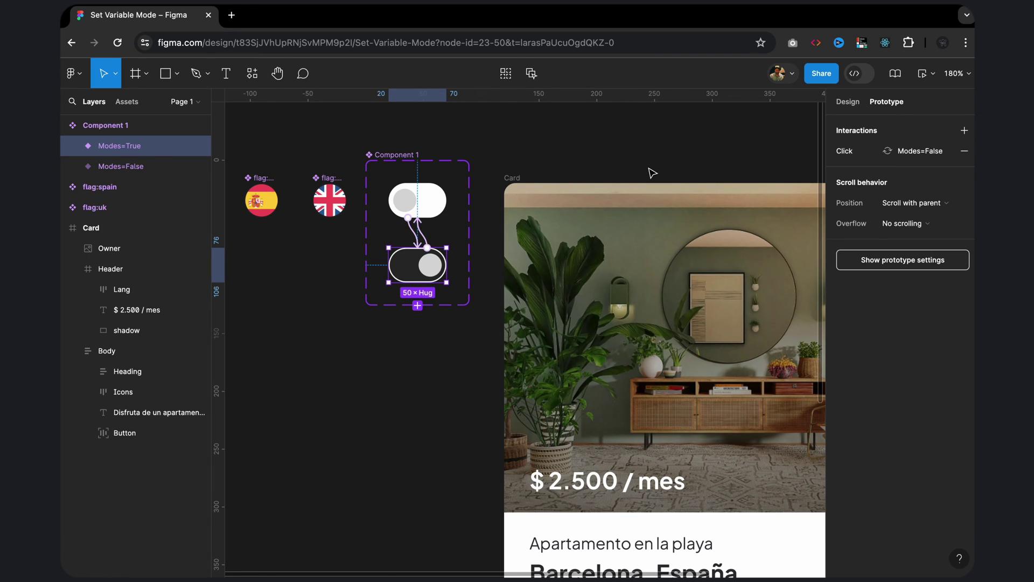
- Drag a Component 1 toggle instance from Assets onto the card header
{"action": "scroll", "coordinate": [649, 167], "scroll_direction": "right", "scroll_amount": 3}
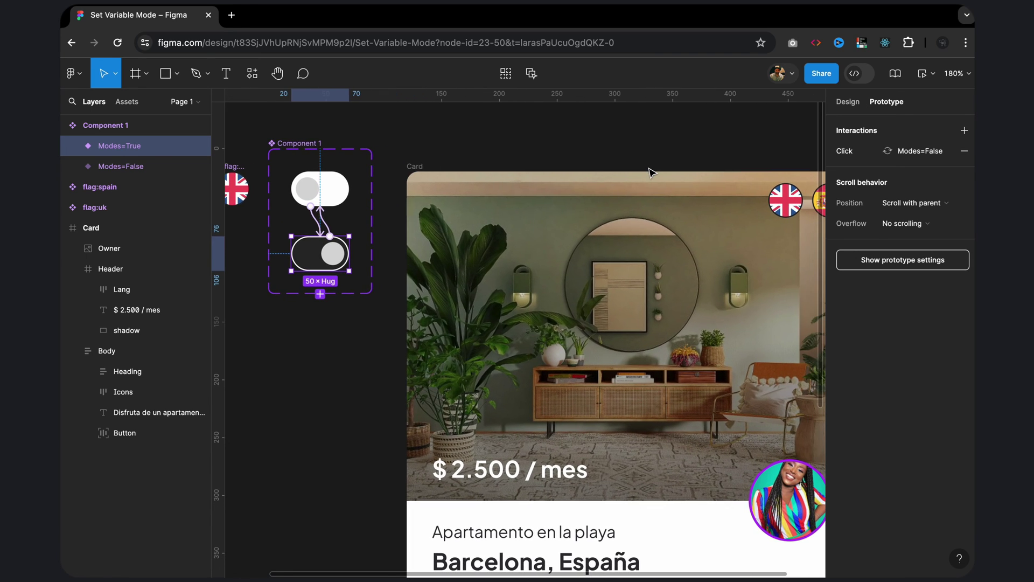
{"action": "left_click", "coordinate": [334, 196]}
{"action": "left_click", "coordinate": [128, 101]}
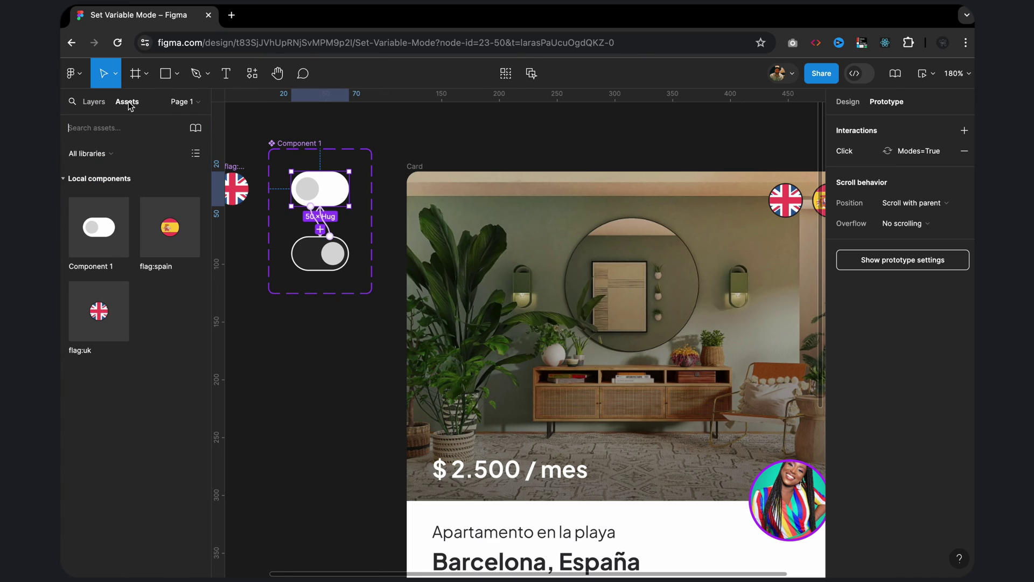
{"action": "left_click", "coordinate": [102, 237]}
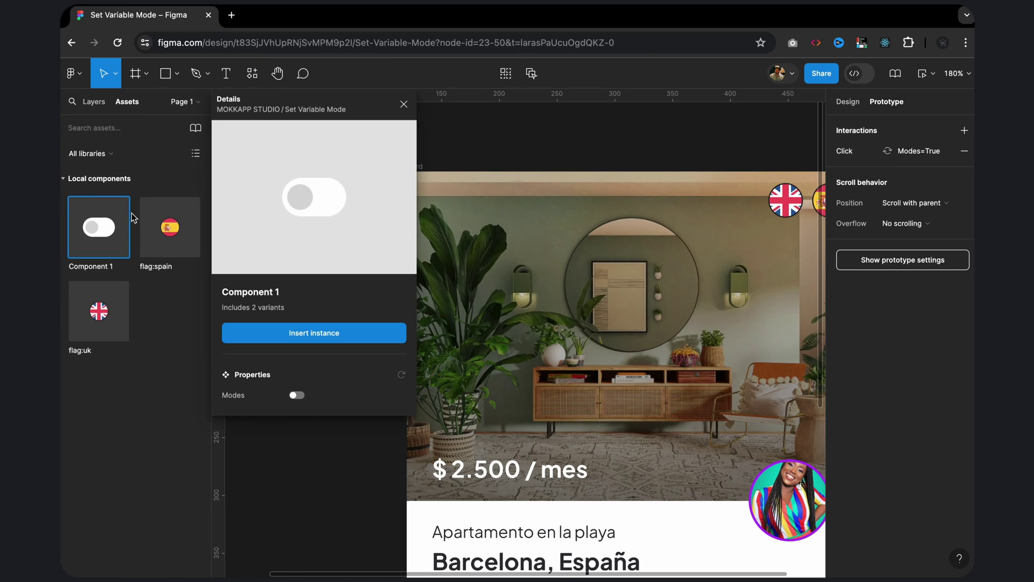
{"action": "left_click_drag", "start_coordinate": [99, 226], "coordinate": [715, 204]}
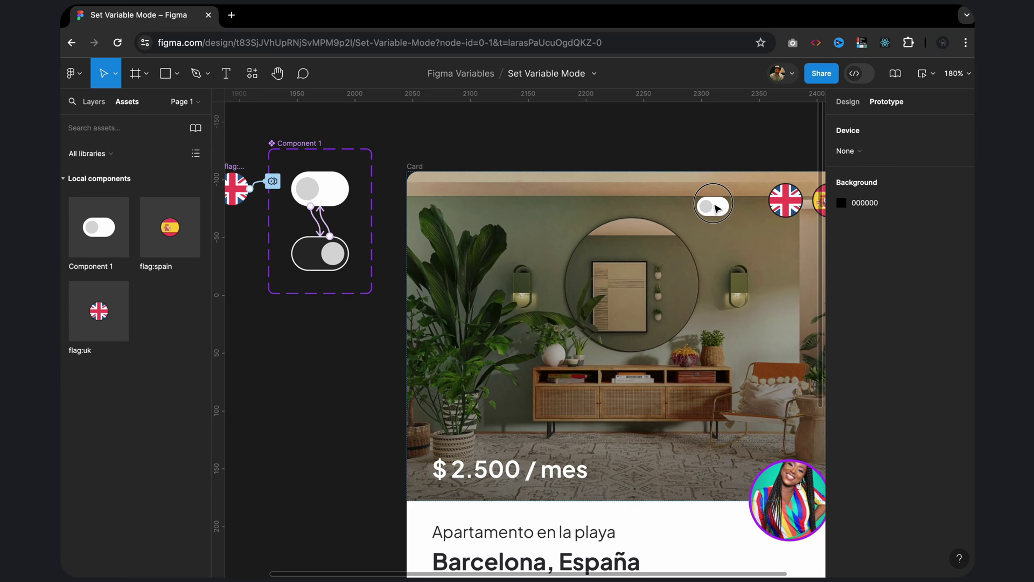
- Nudge the toggle beside the UK and Spain flags and select the Card frame
{"action": "scroll", "coordinate": [705, 205], "scroll_direction": "right", "scroll_amount": 5}
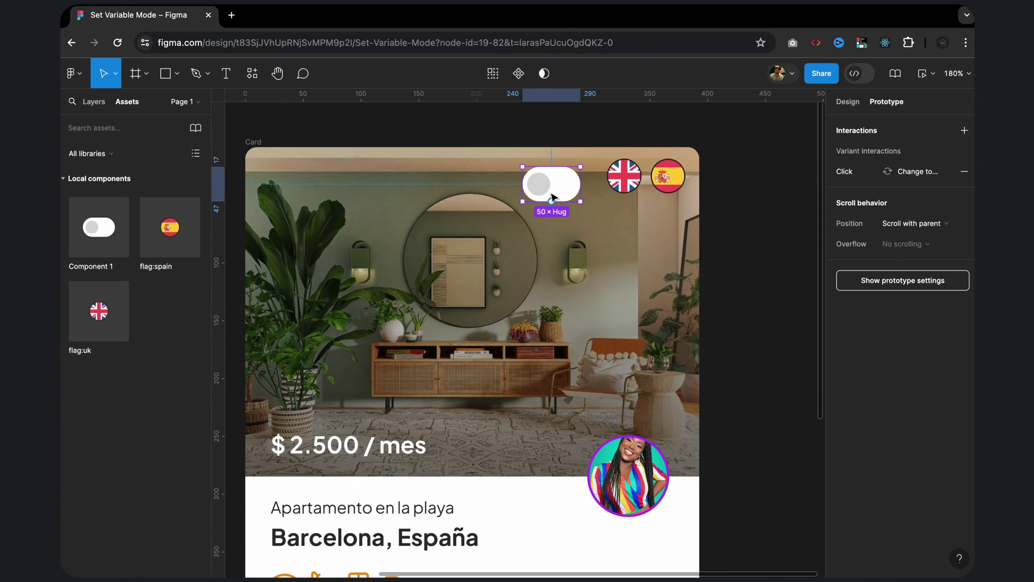
{"action": "left_click_drag", "start_coordinate": [561, 189], "coordinate": [576, 188]}
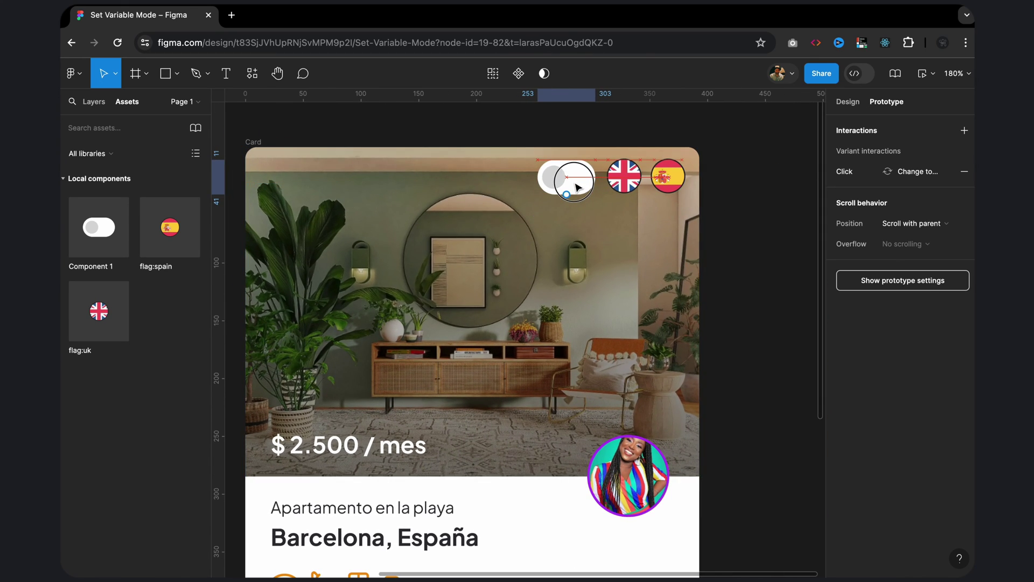
{"action": "left_click", "coordinate": [551, 138]}
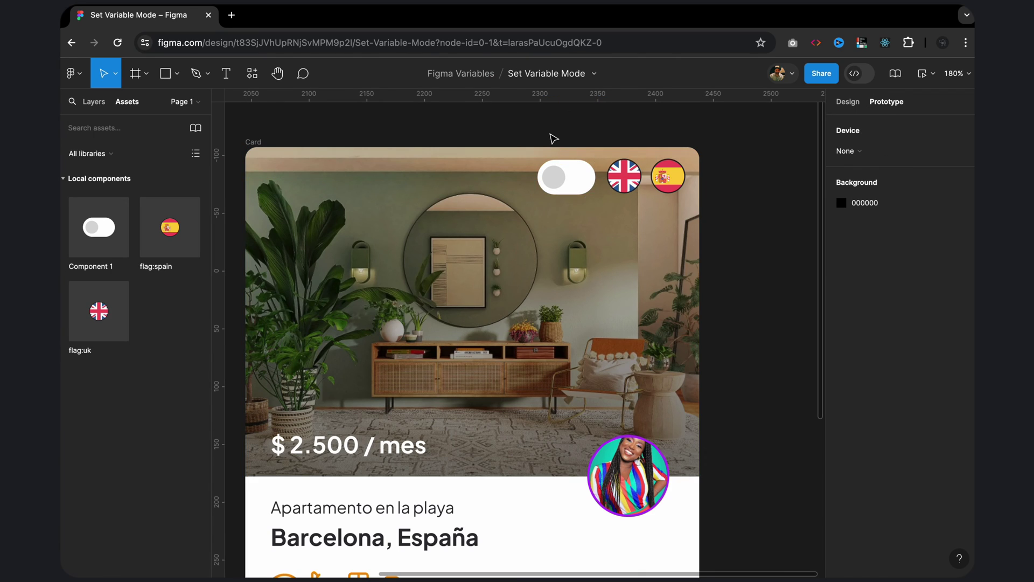
{"action": "left_click", "coordinate": [94, 102]}
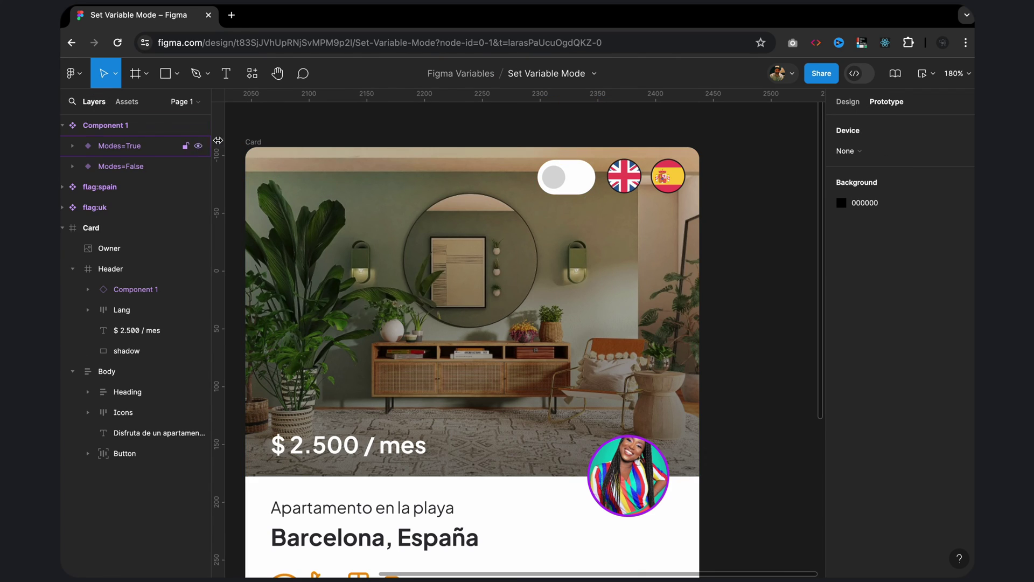
{"action": "left_click", "coordinate": [251, 143]}
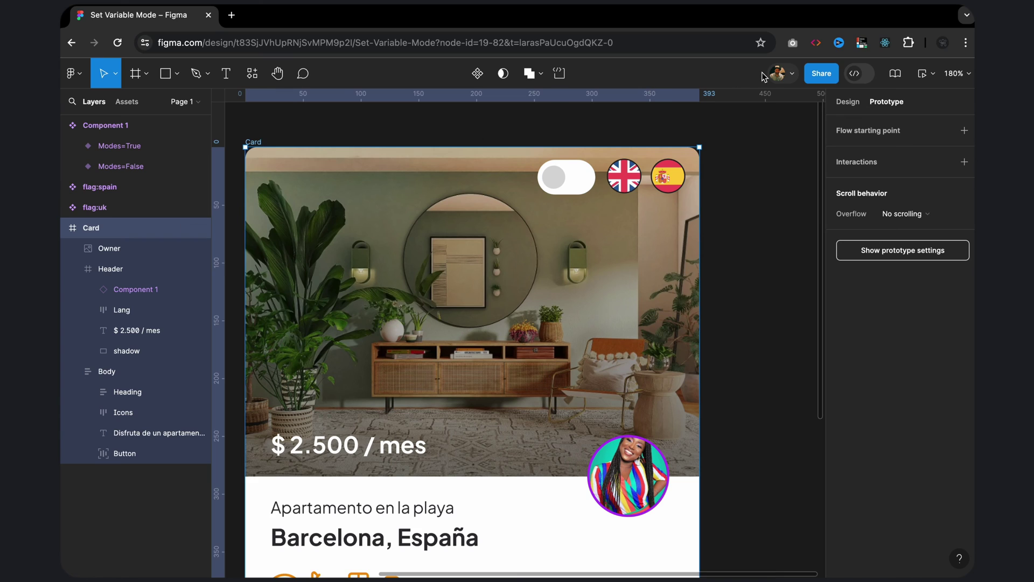
- Preview the card, flipping light/dark and English/Spanish with the toggle and flags, then close it
{"action": "left_click", "coordinate": [922, 73]}
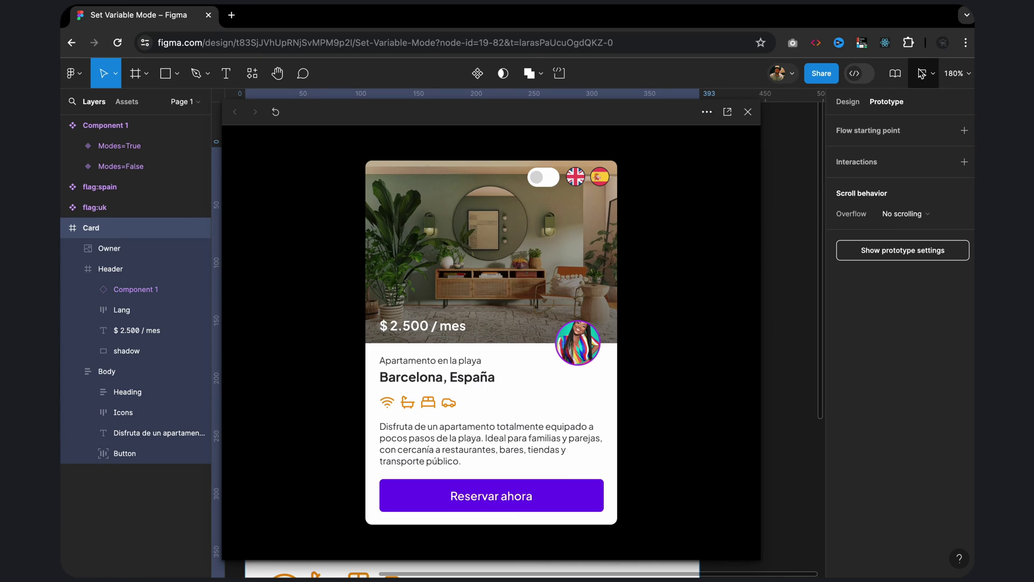
{"action": "left_click", "coordinate": [547, 180]}
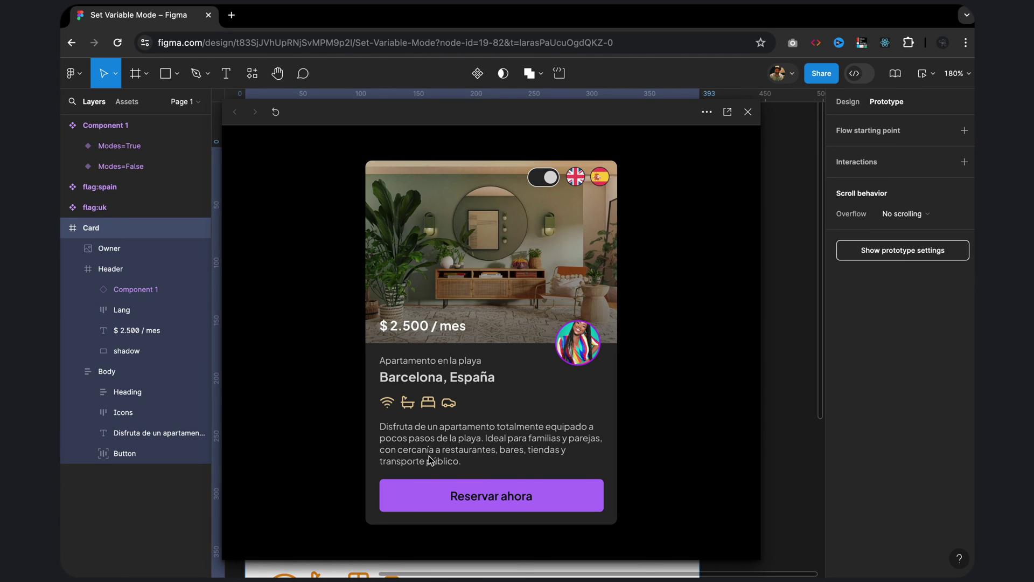
{"action": "left_click", "coordinate": [575, 181]}
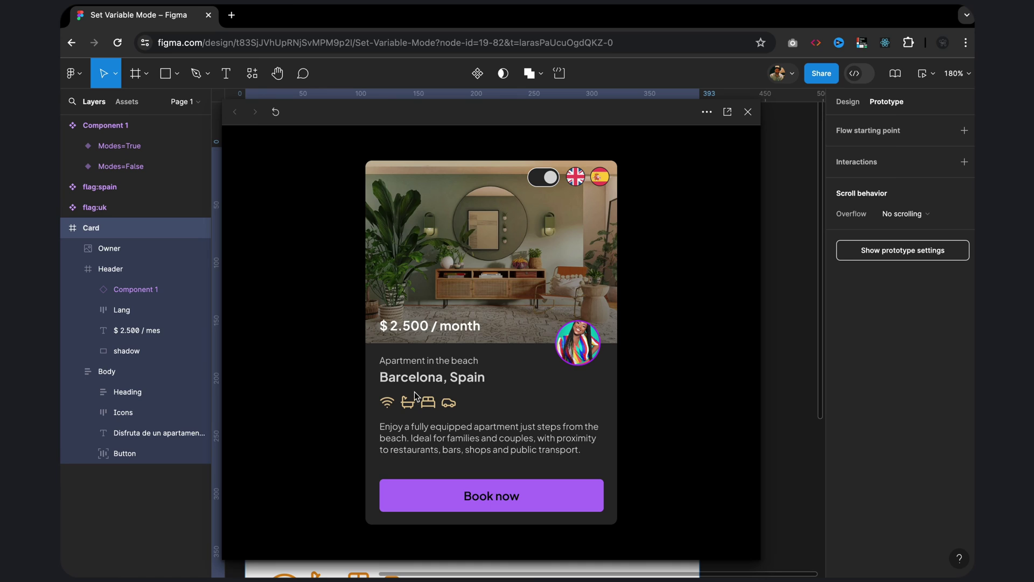
{"action": "left_click", "coordinate": [599, 180]}
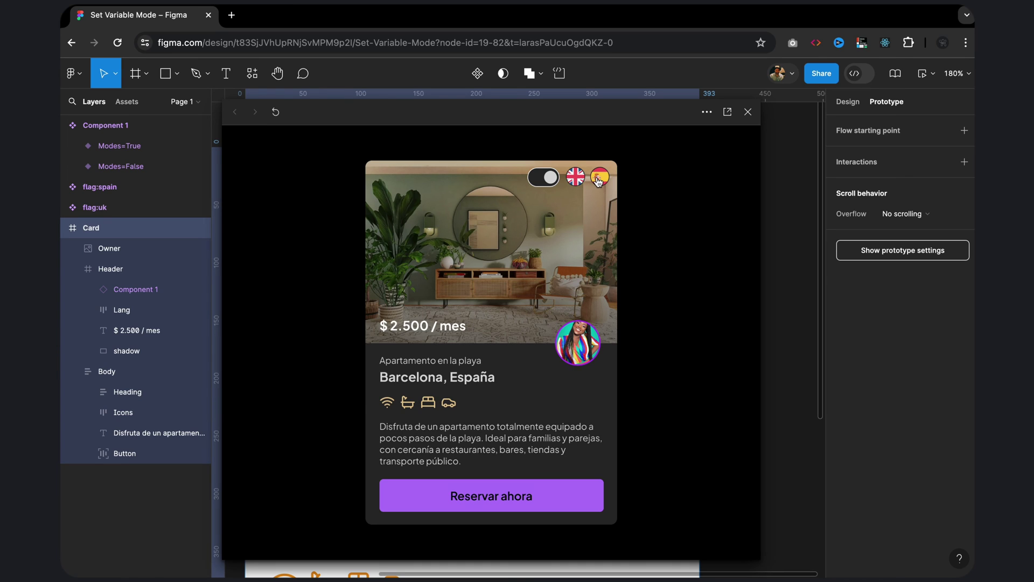
{"action": "left_click", "coordinate": [542, 181]}
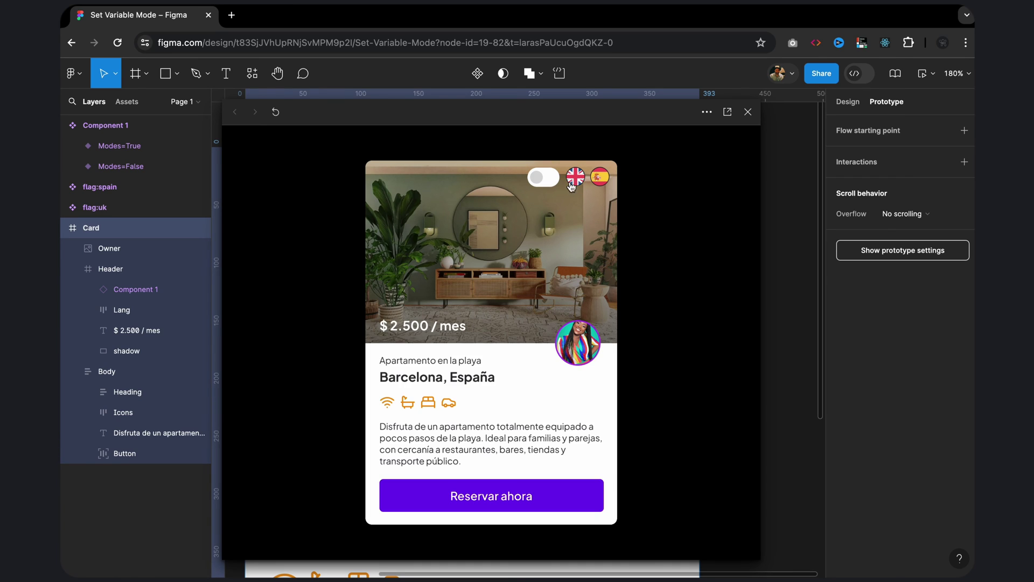
{"action": "left_click", "coordinate": [575, 182]}
{"action": "left_click", "coordinate": [552, 183]}
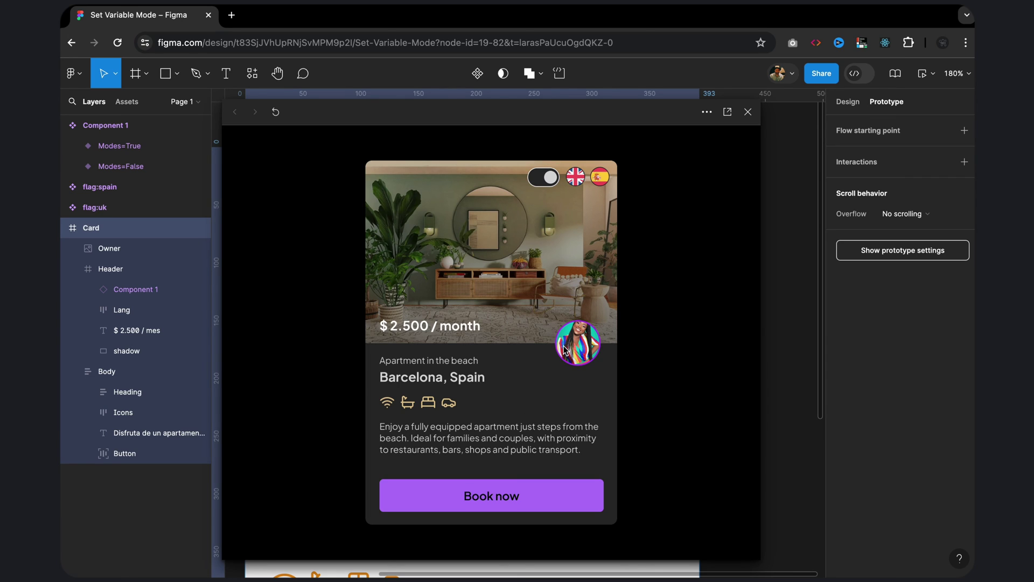
{"action": "left_click", "coordinate": [538, 179]}
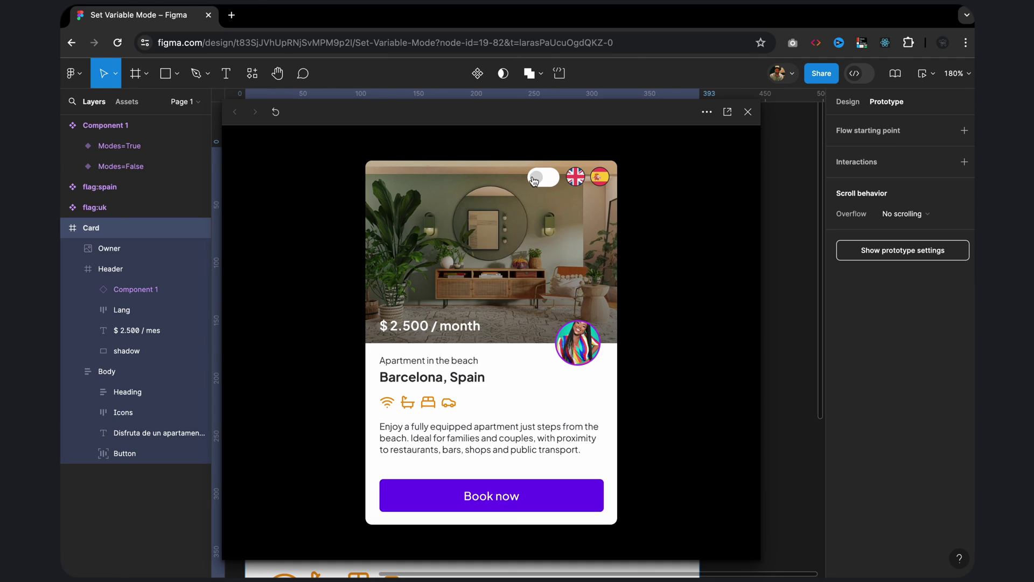
{"action": "left_click", "coordinate": [548, 183]}
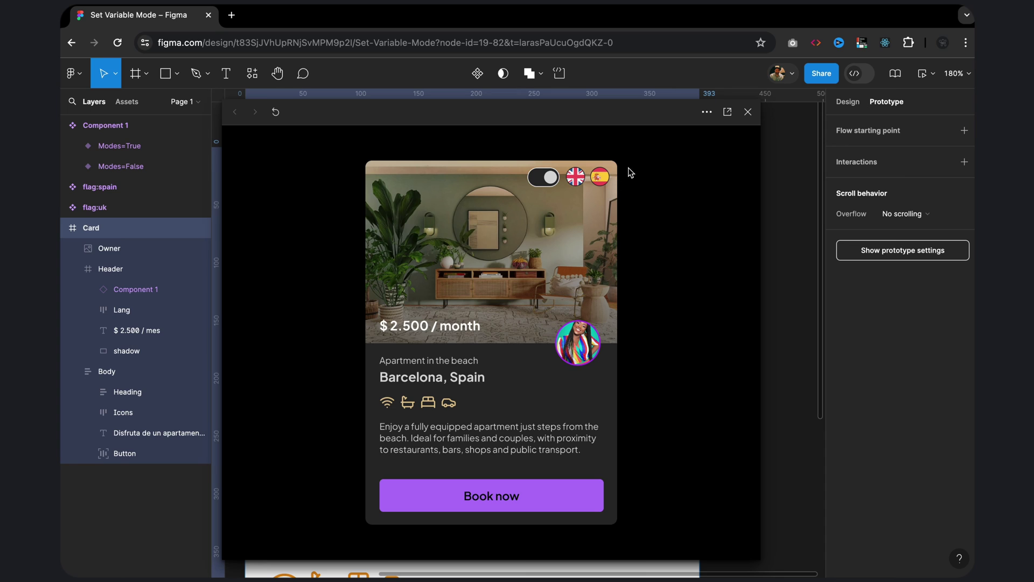
{"action": "left_click", "coordinate": [748, 112]}
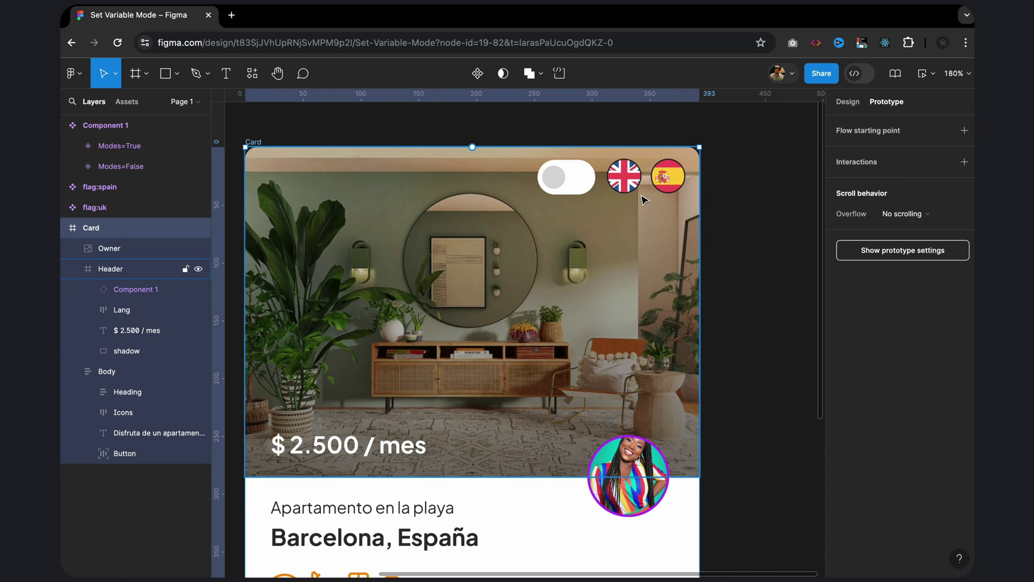
- Move Set variable mode above Change to in the Modes=False variant's click interaction
{"action": "scroll", "coordinate": [512, 202], "scroll_direction": "down", "scroll_amount": 3}
{"action": "left_click", "coordinate": [447, 161]}
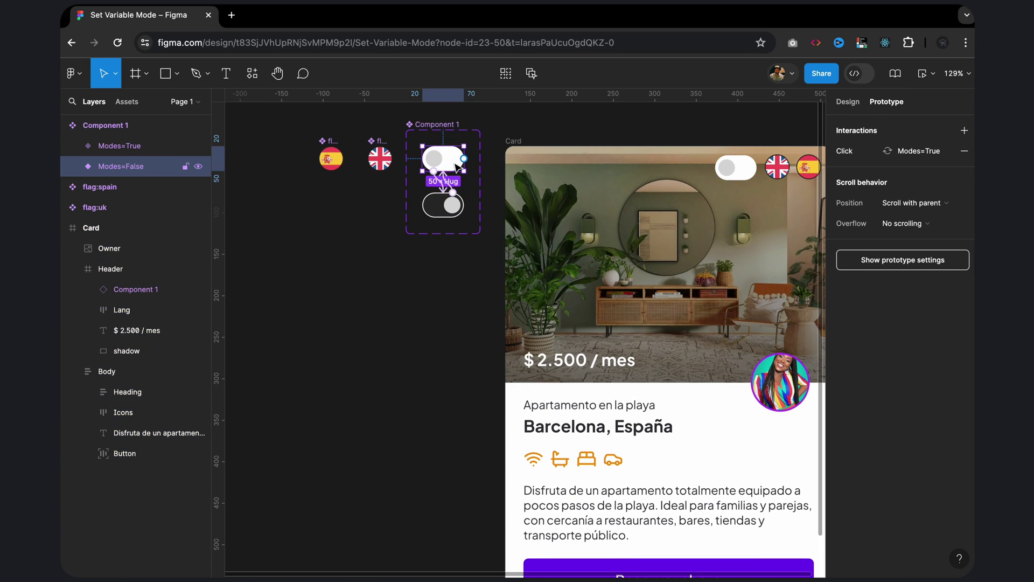
{"action": "scroll", "coordinate": [462, 168], "scroll_direction": "up", "scroll_amount": 5}
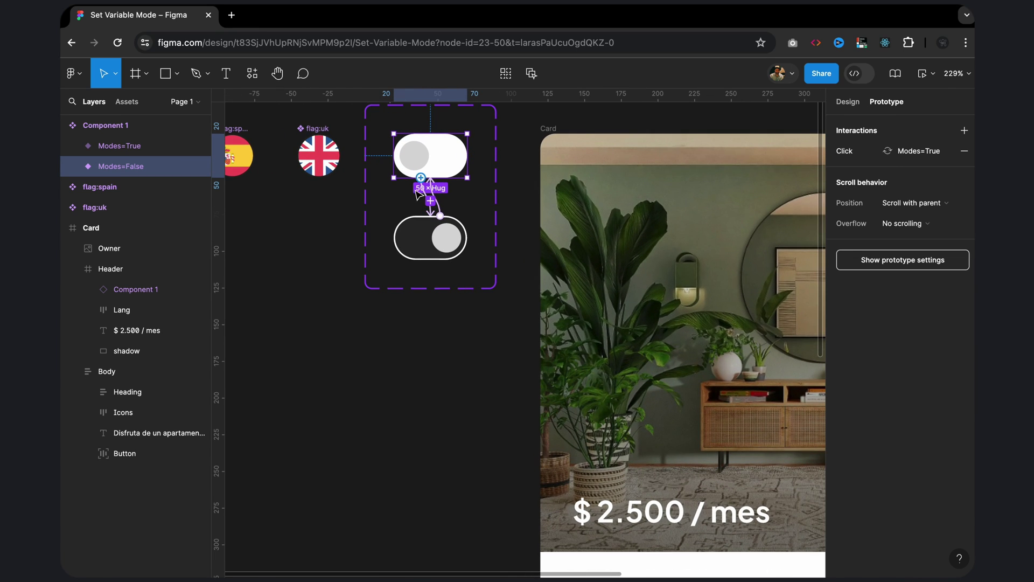
{"action": "left_click", "coordinate": [426, 192]}
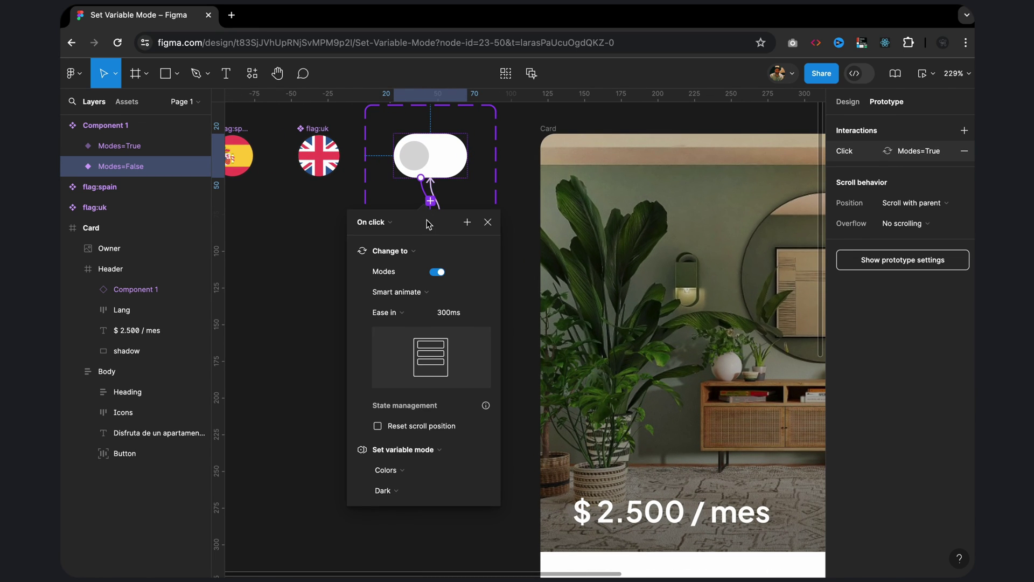
{"action": "left_click_drag", "start_coordinate": [428, 224], "coordinate": [632, 145]}
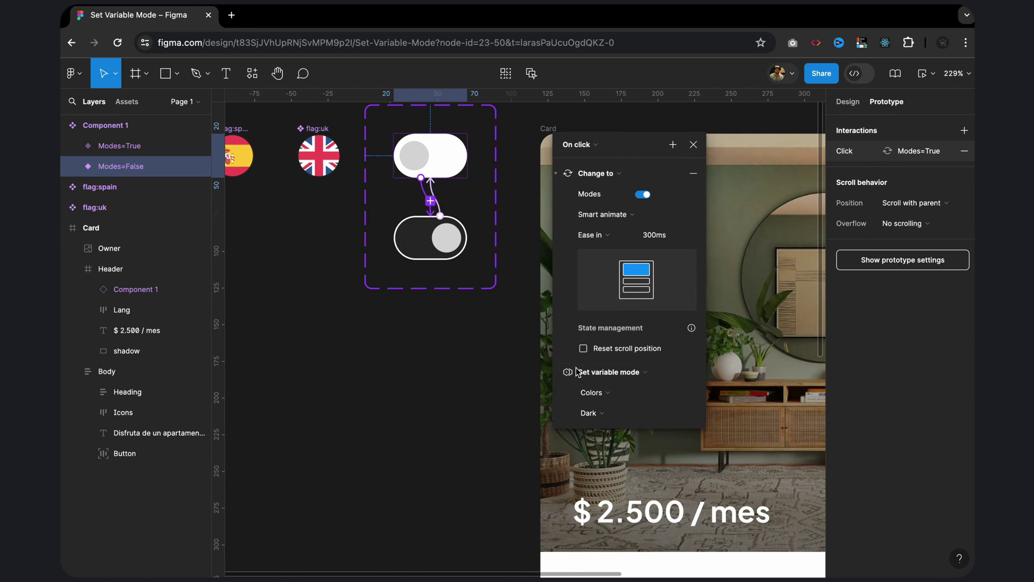
{"action": "mouse_move", "coordinate": [608, 371]}
{"action": "left_click", "coordinate": [556, 372]}
{"action": "left_click_drag", "start_coordinate": [598, 373], "coordinate": [590, 162]}
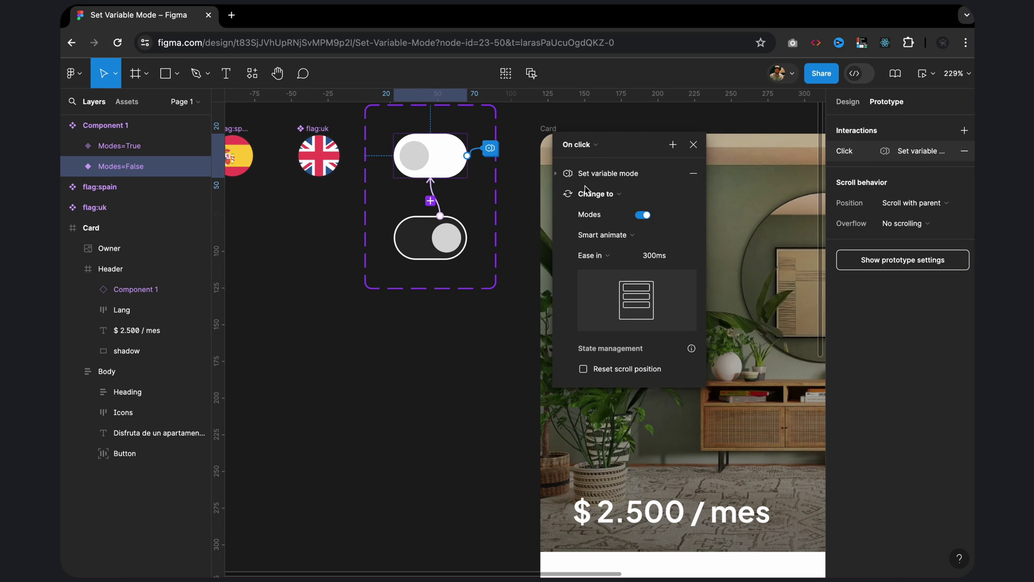
{"action": "left_click", "coordinate": [693, 146]}
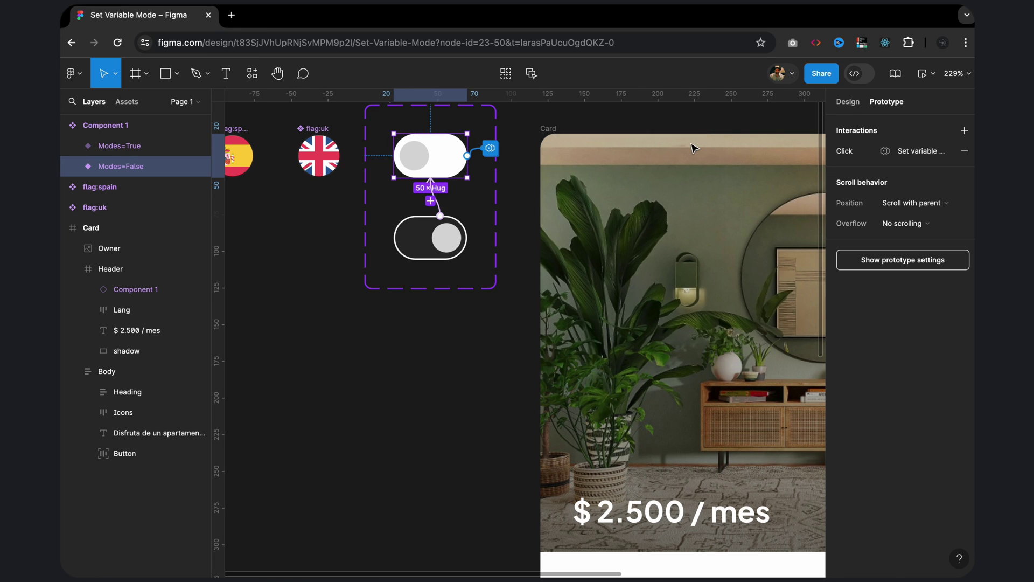
- Move Set variable mode above Change to in the Modes=True variant's click interaction
{"action": "left_click", "coordinate": [441, 215]}
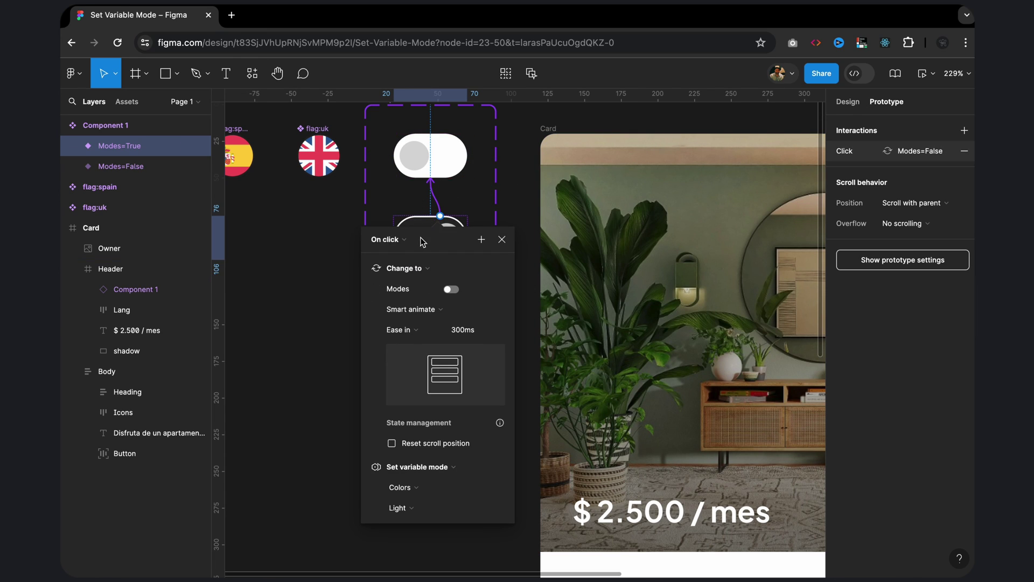
{"action": "mouse_move", "coordinate": [435, 236]}
{"action": "left_mouse_down"}
{"action": "mouse_move", "coordinate": [570, 234]}
{"action": "mouse_move", "coordinate": [648, 120]}
{"action": "left_mouse_up"}
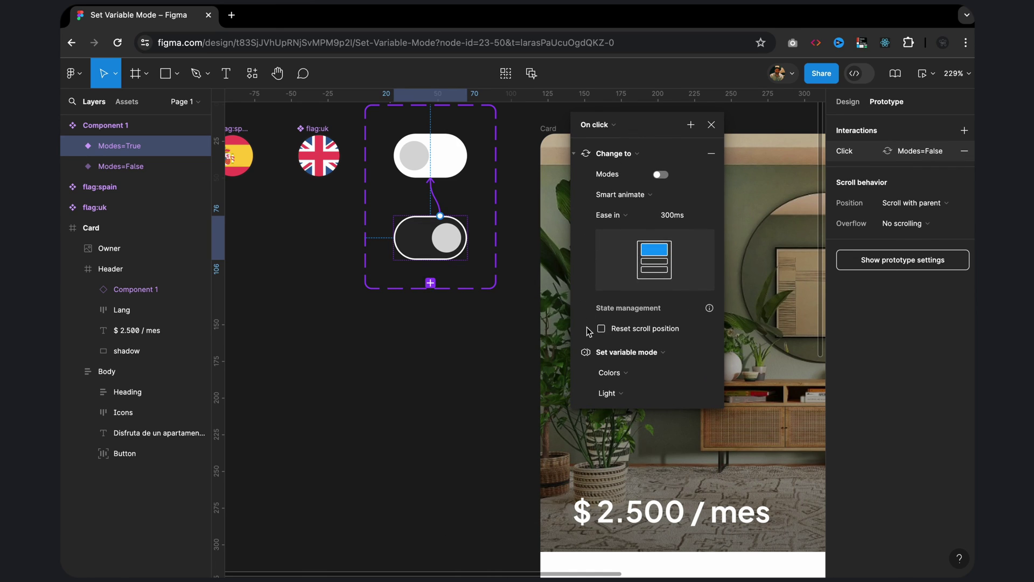
{"action": "left_click", "coordinate": [574, 352]}
{"action": "left_click", "coordinate": [621, 353]}
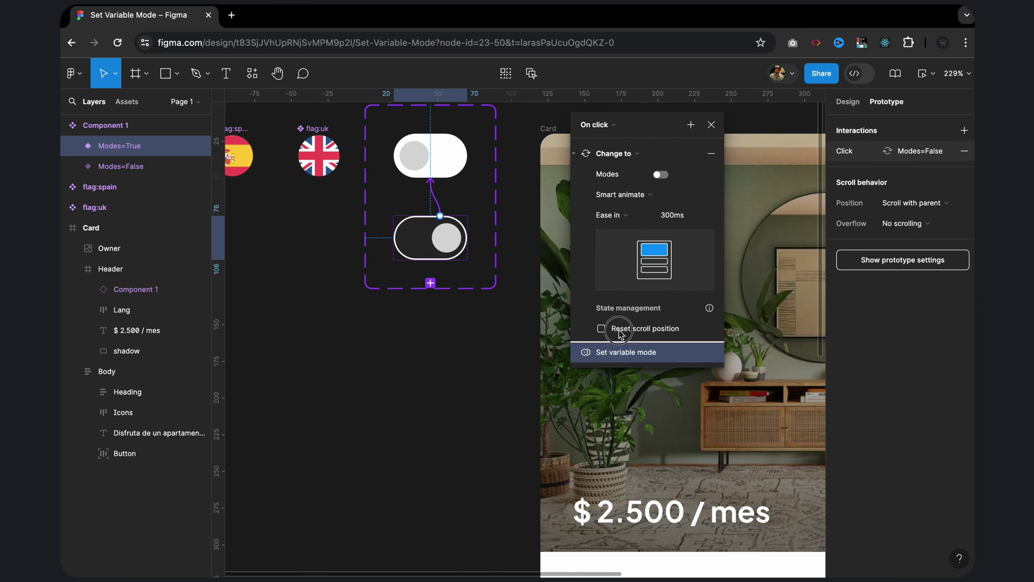
{"action": "left_click_drag", "start_coordinate": [638, 213], "coordinate": [628, 159]}
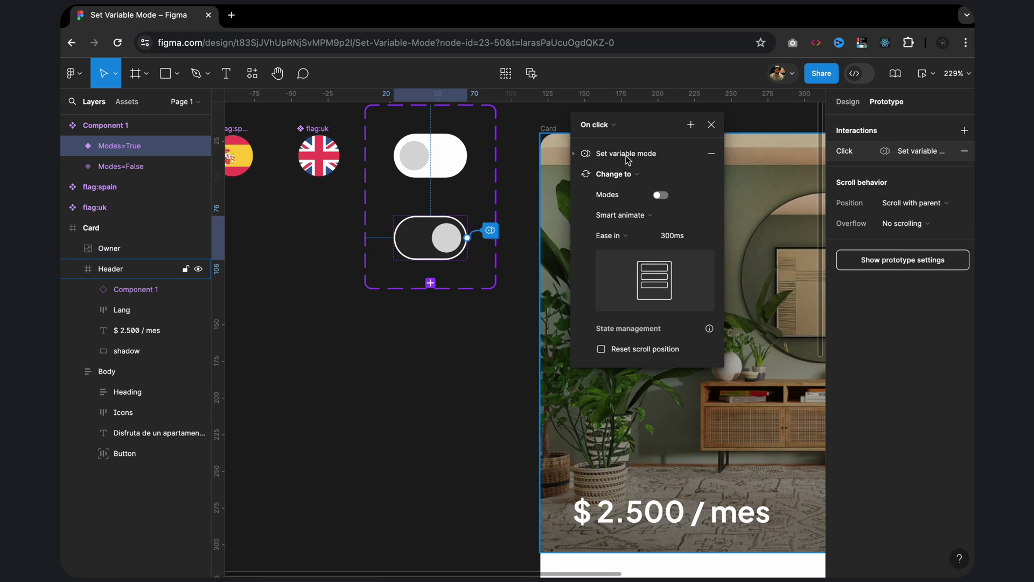
{"action": "left_click", "coordinate": [711, 125]}
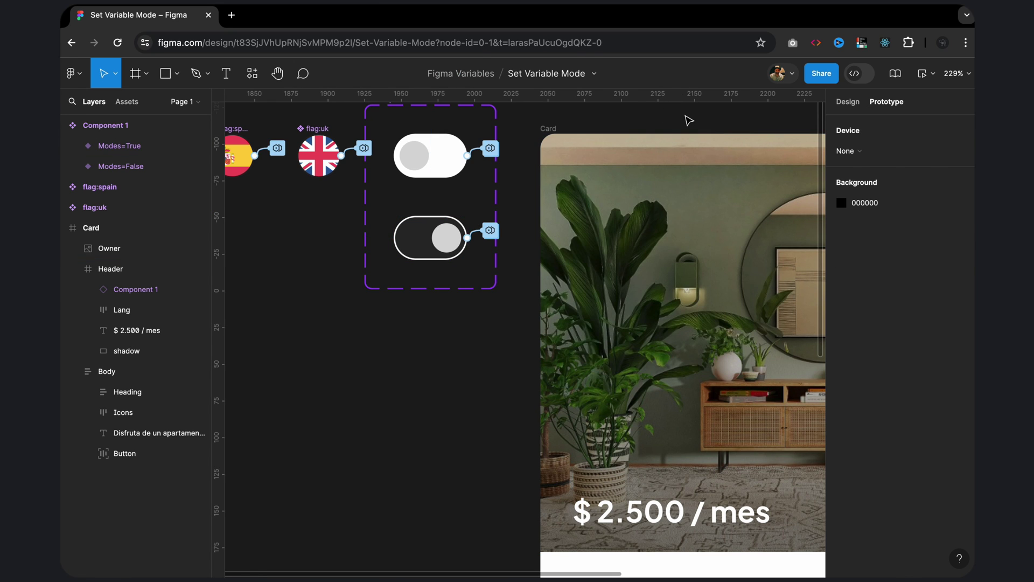
{"action": "scroll", "coordinate": [688, 120], "scroll_direction": "right", "scroll_amount": 3}
{"action": "scroll", "coordinate": [688, 121], "scroll_direction": "down", "scroll_amount": 3}
{"action": "scroll", "coordinate": [687, 120], "scroll_direction": "right", "scroll_amount": 3}
{"action": "scroll", "coordinate": [688, 120], "scroll_direction": "down", "scroll_amount": 1}
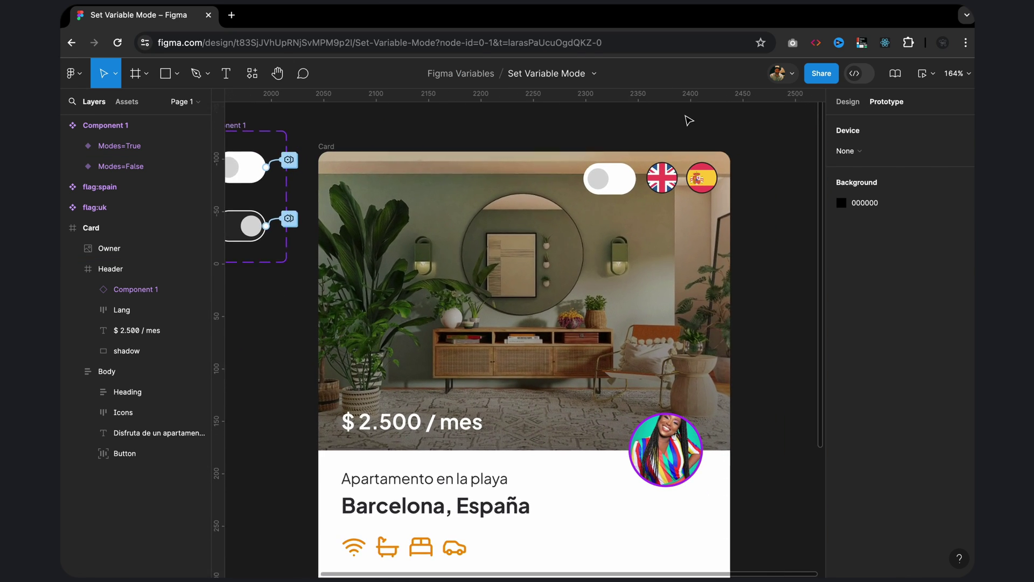
{"action": "left_click", "coordinate": [324, 140]}
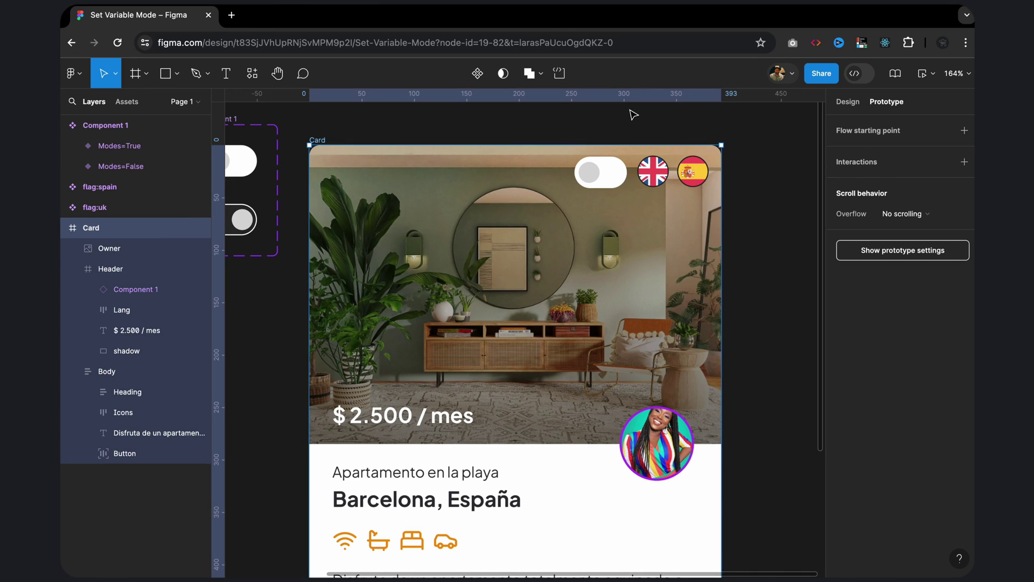
{"action": "left_click", "coordinate": [921, 73]}
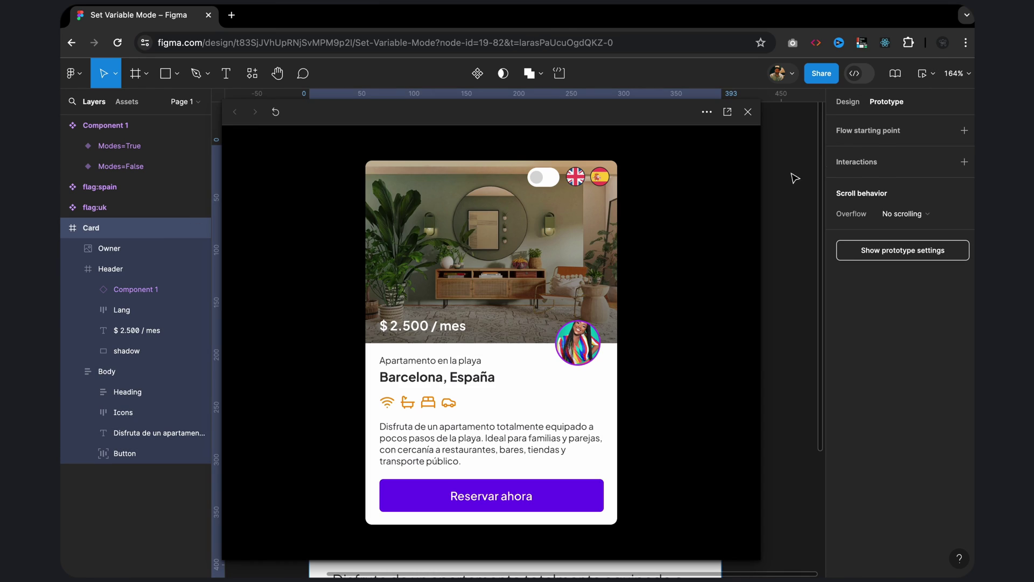
{"action": "left_click", "coordinate": [548, 179]}
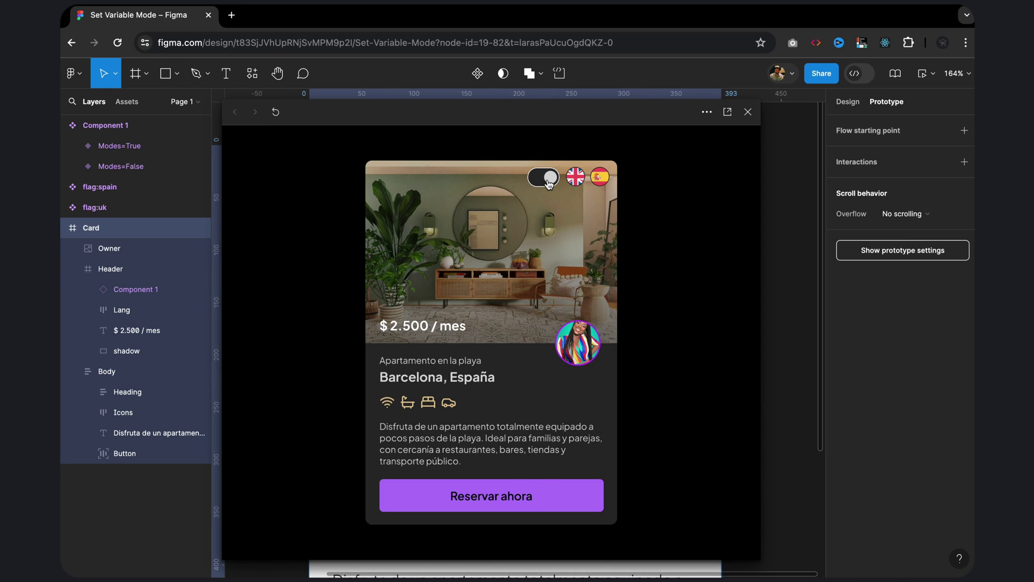
{"action": "left_click", "coordinate": [547, 181]}
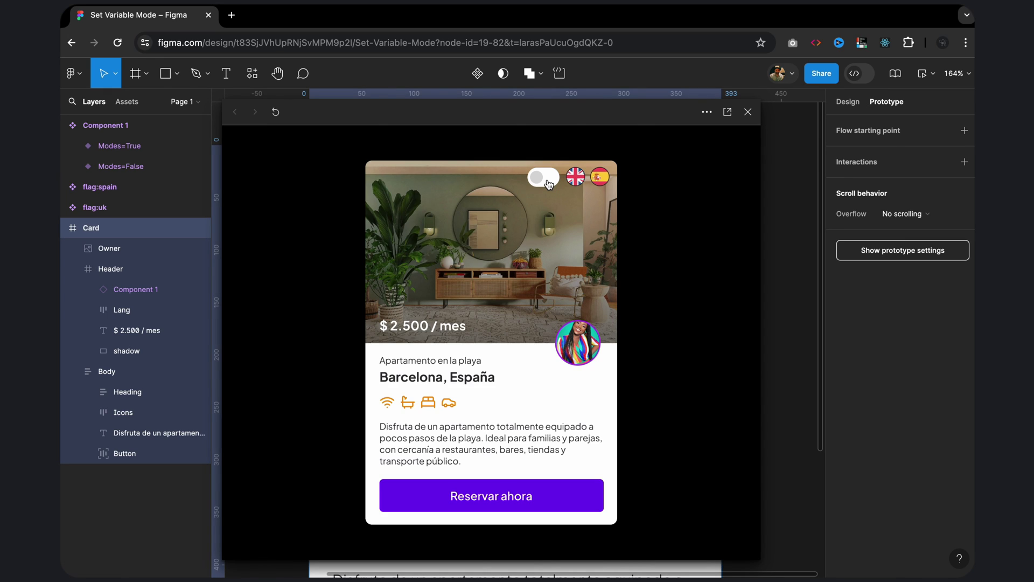
{"action": "left_click", "coordinate": [548, 181]}
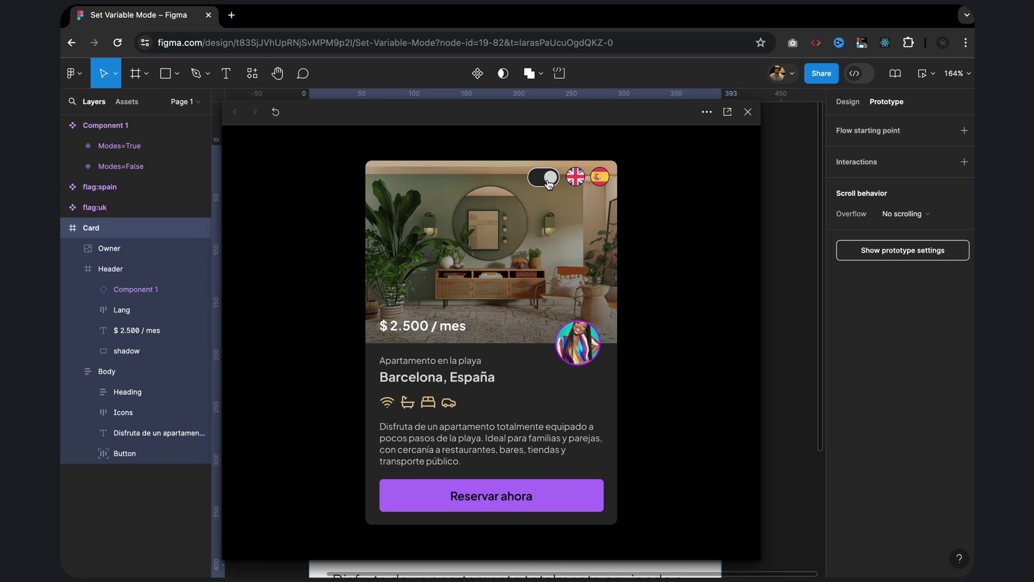
{"action": "left_click", "coordinate": [549, 185]}
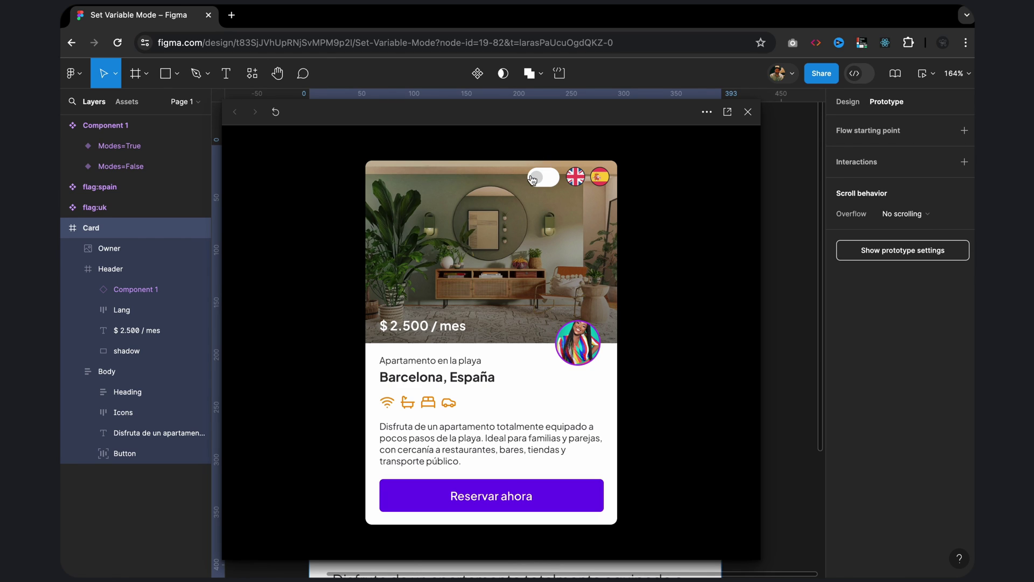
{"action": "left_click", "coordinate": [549, 183]}
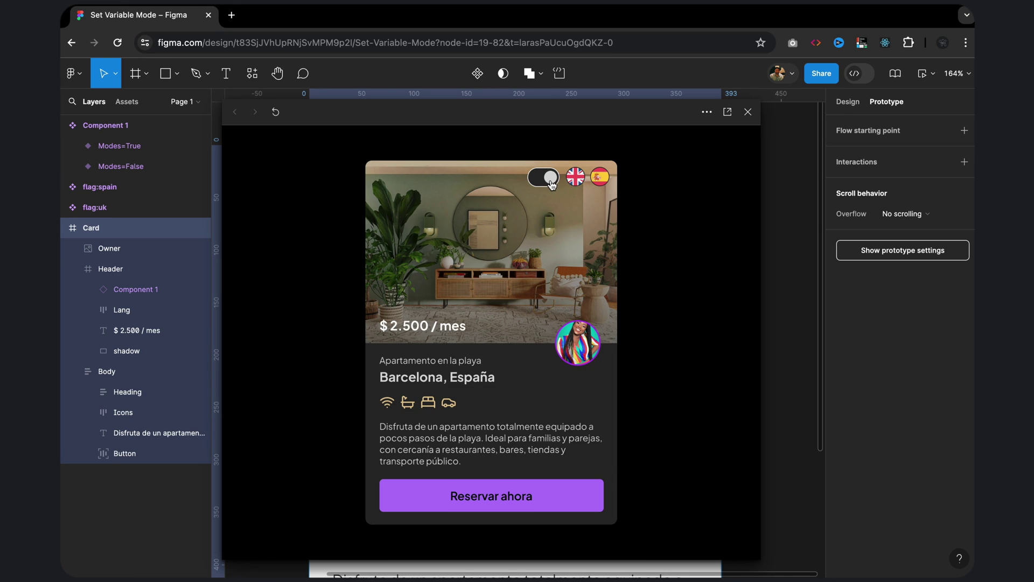
{"action": "left_click", "coordinate": [575, 178]}
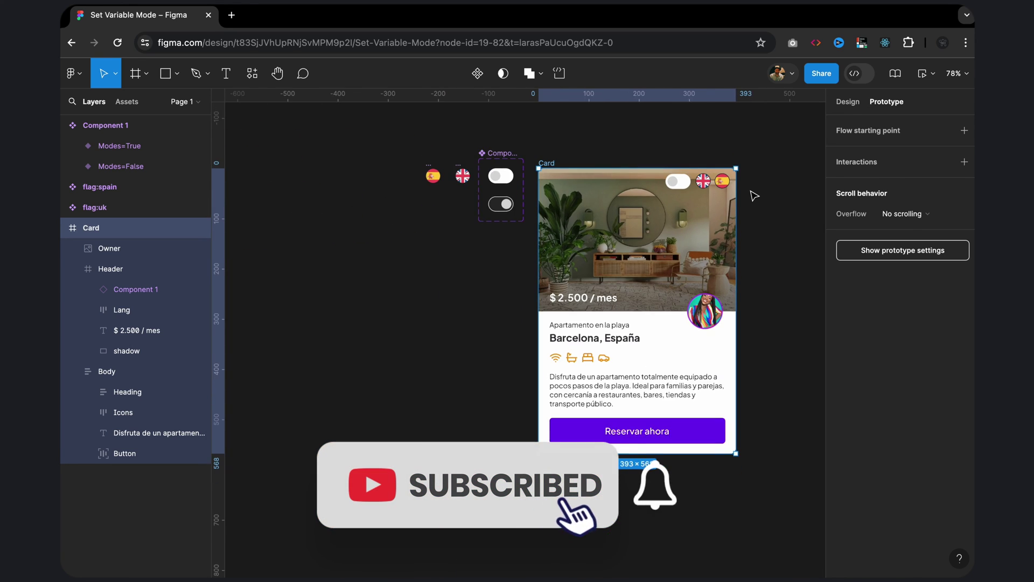
{"action": "left_click", "coordinate": [754, 195]}
{"action": "scroll", "coordinate": [754, 196], "scroll_direction": "right", "scroll_amount": 2}
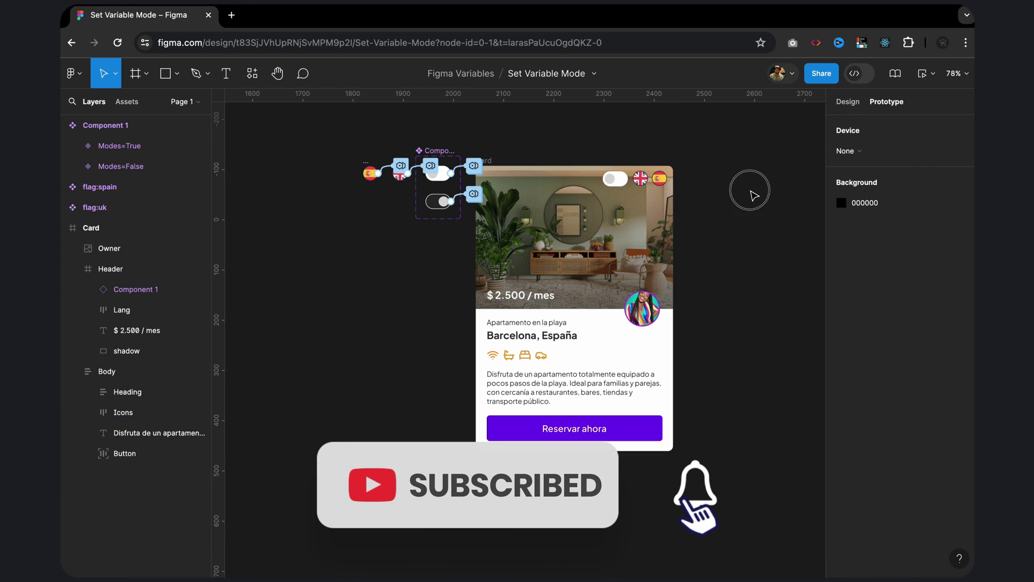